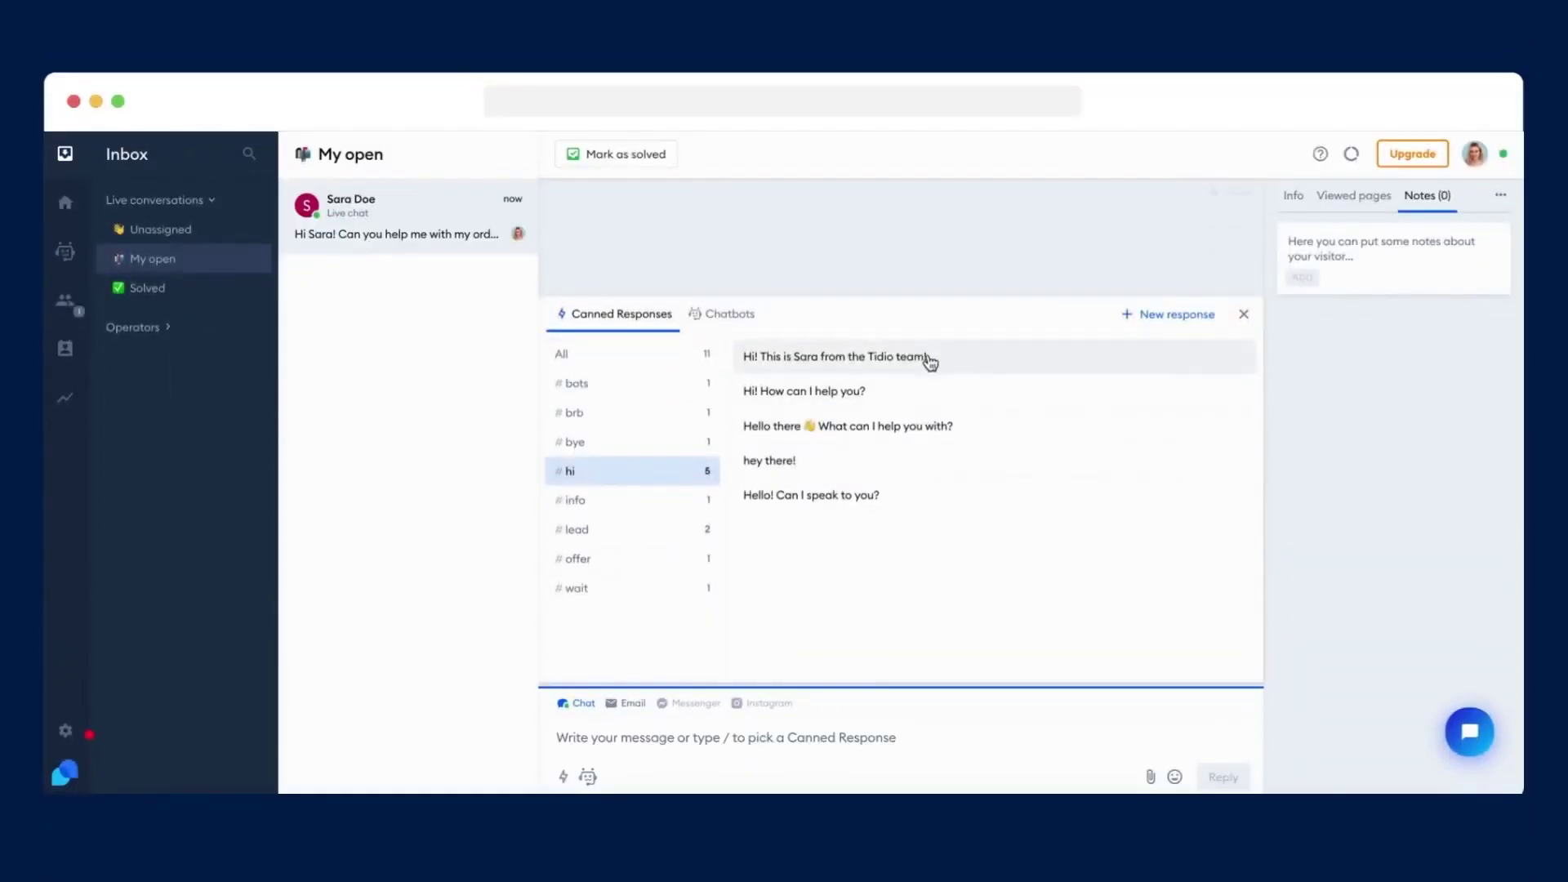
Send the #hi team greeting canned reply to the visitor and launch the 'I'm ready to help you' chatbot.
click(931, 362)
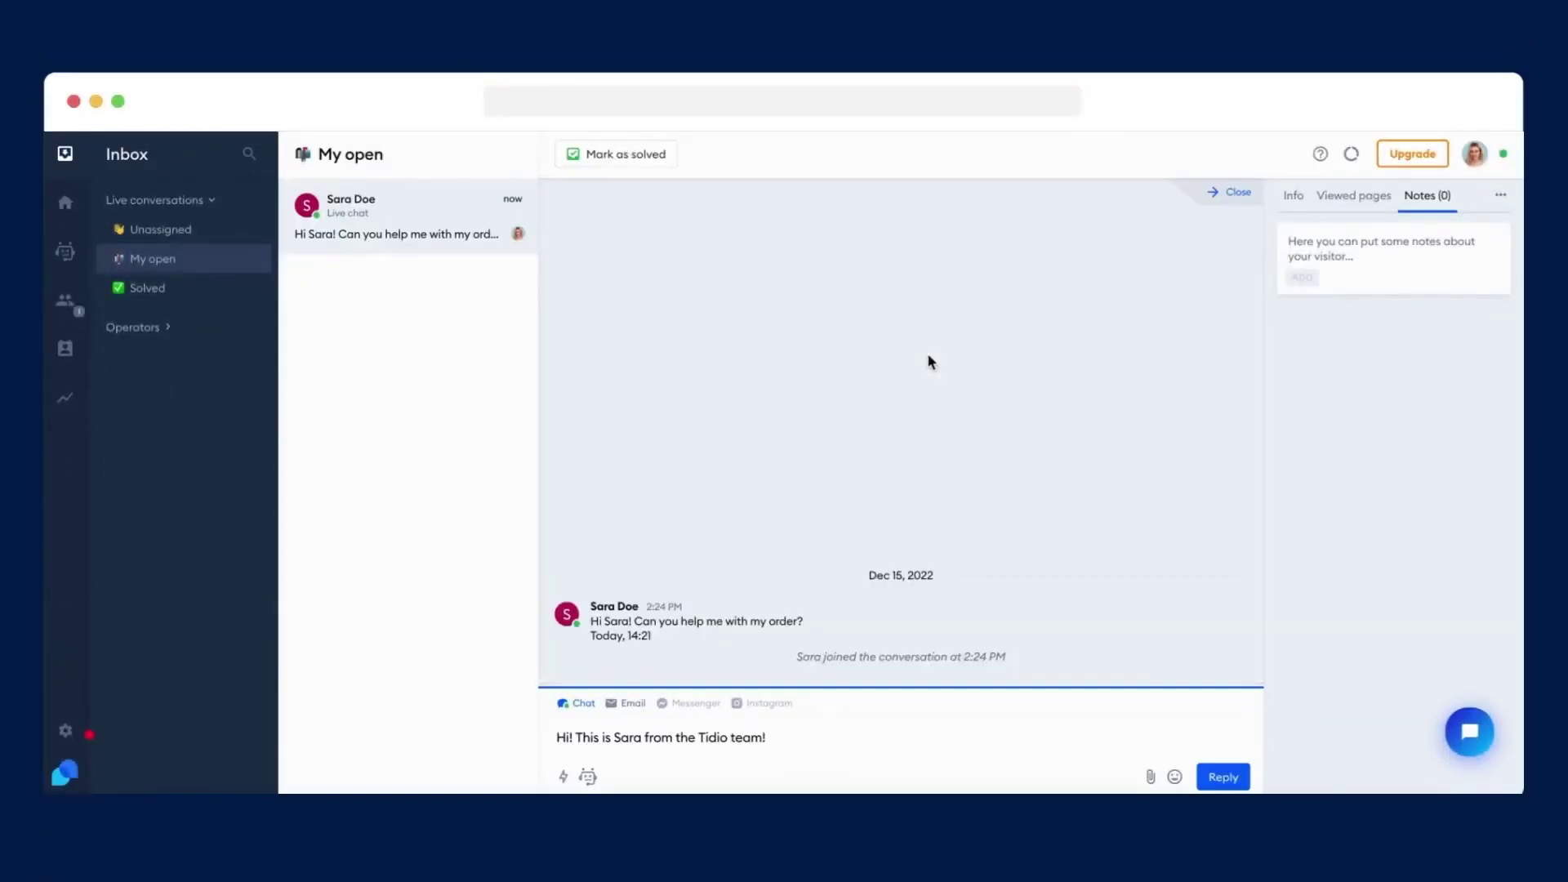
click(1208, 775)
click(588, 777)
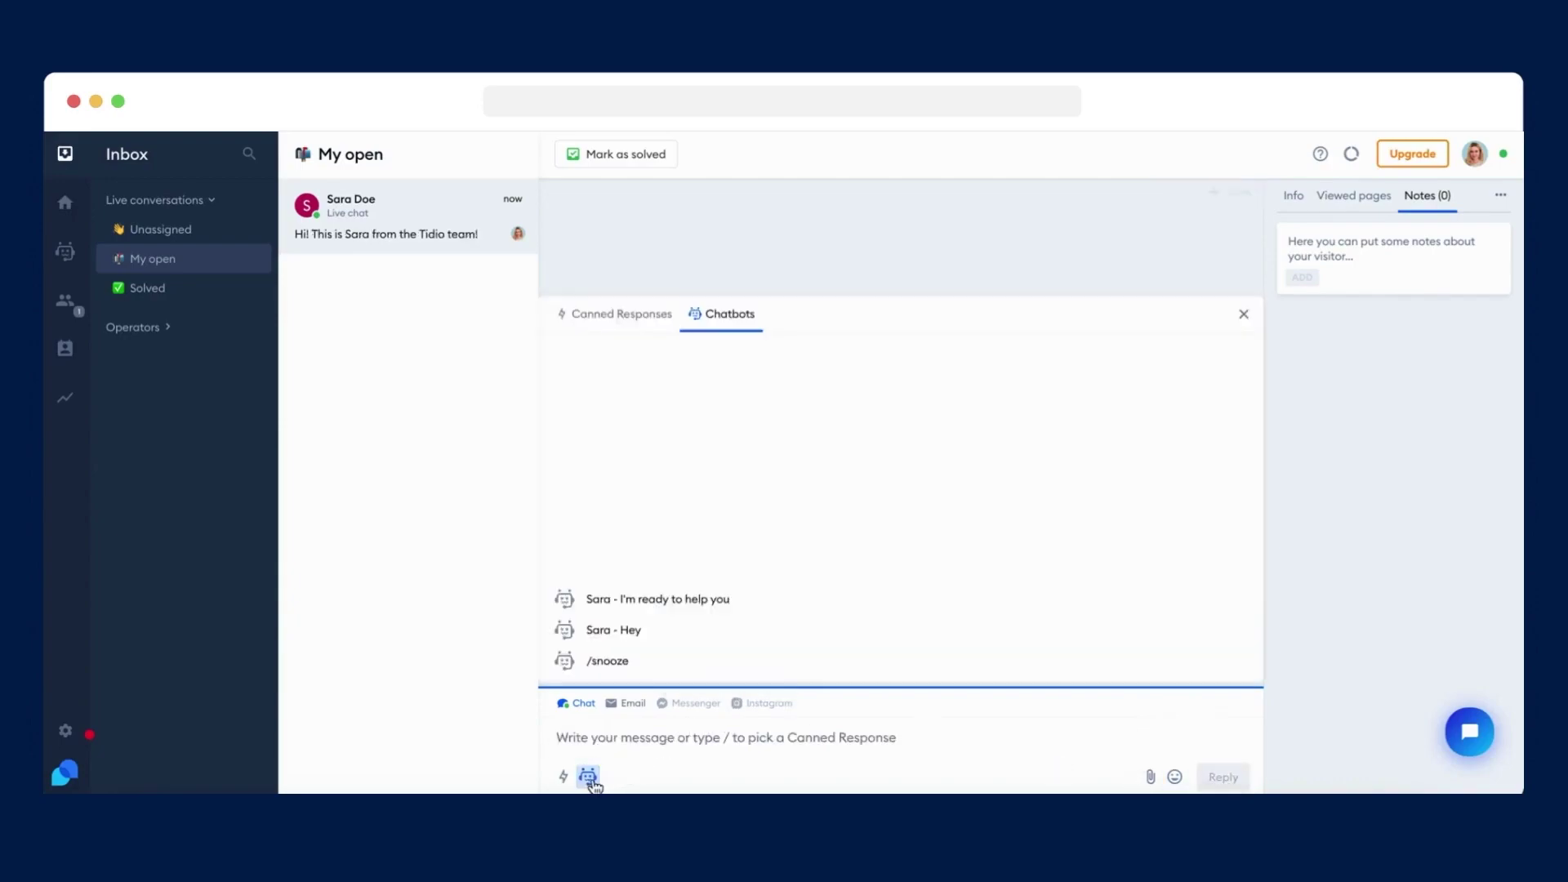
click(707, 602)
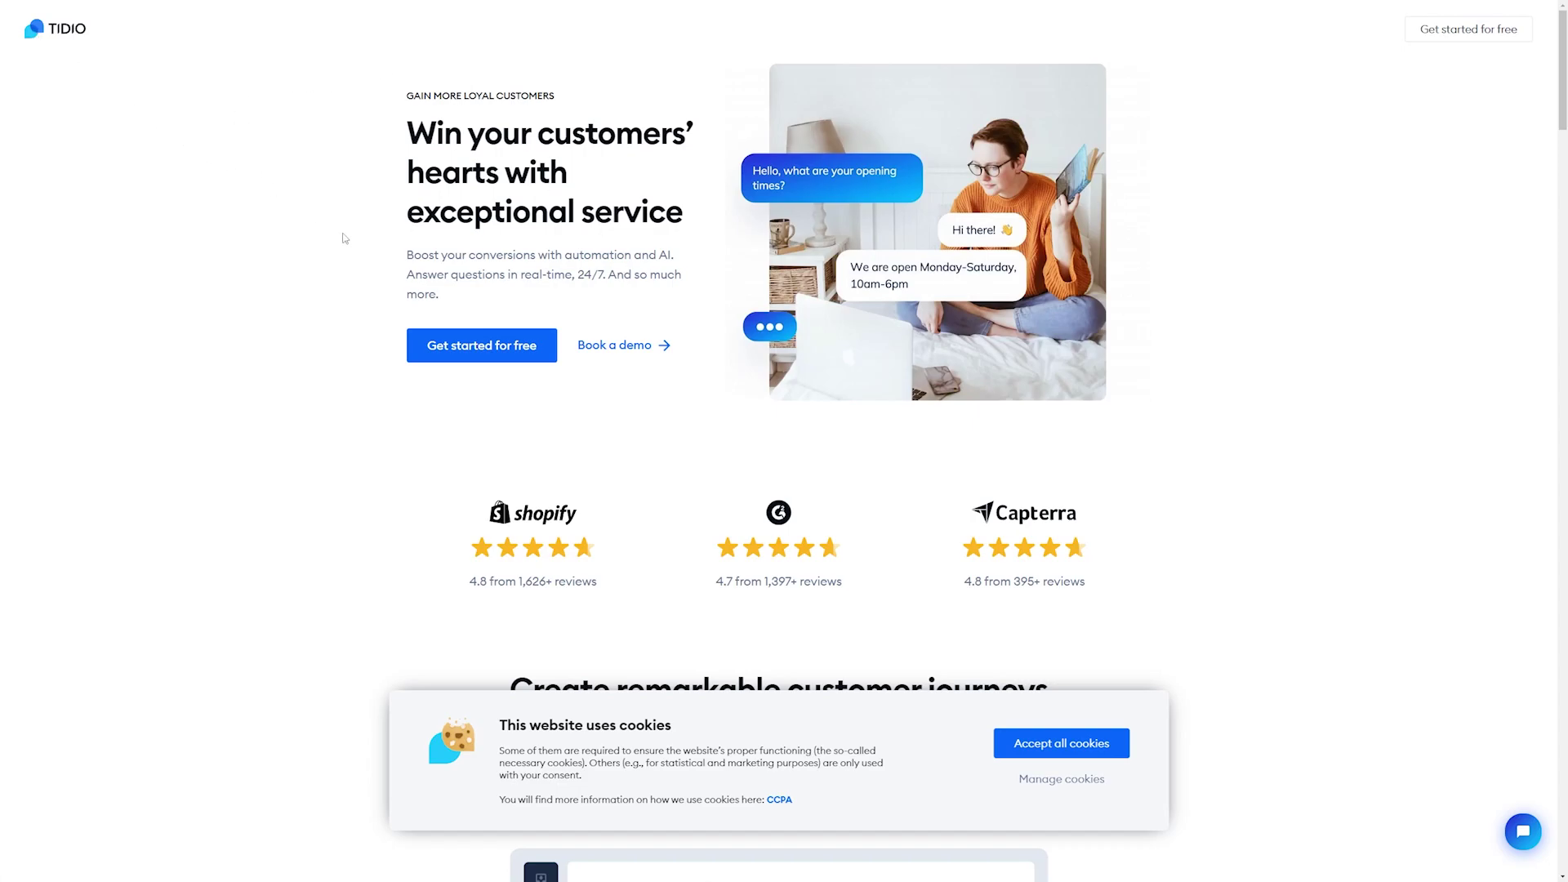
Start a free Tidio sign-up via 'Get started for free' and reach the Insights dashboard.
click(495, 358)
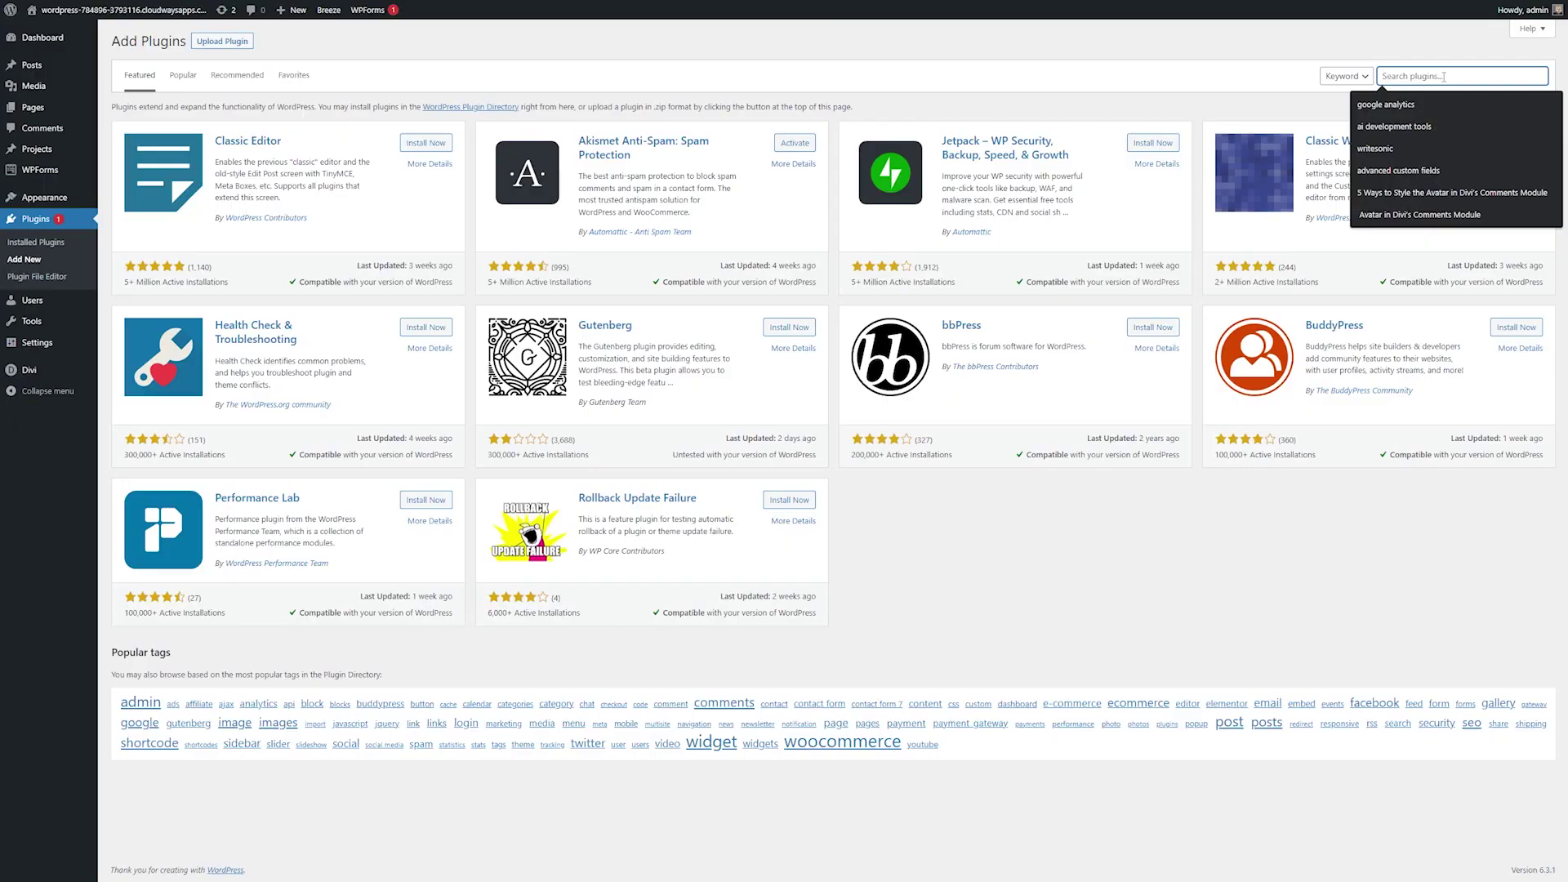
Search plugins for 'tidio', install Tidio – Live Chat & AI Chatbots, and open its Tidio Chat page.
text(tidio)
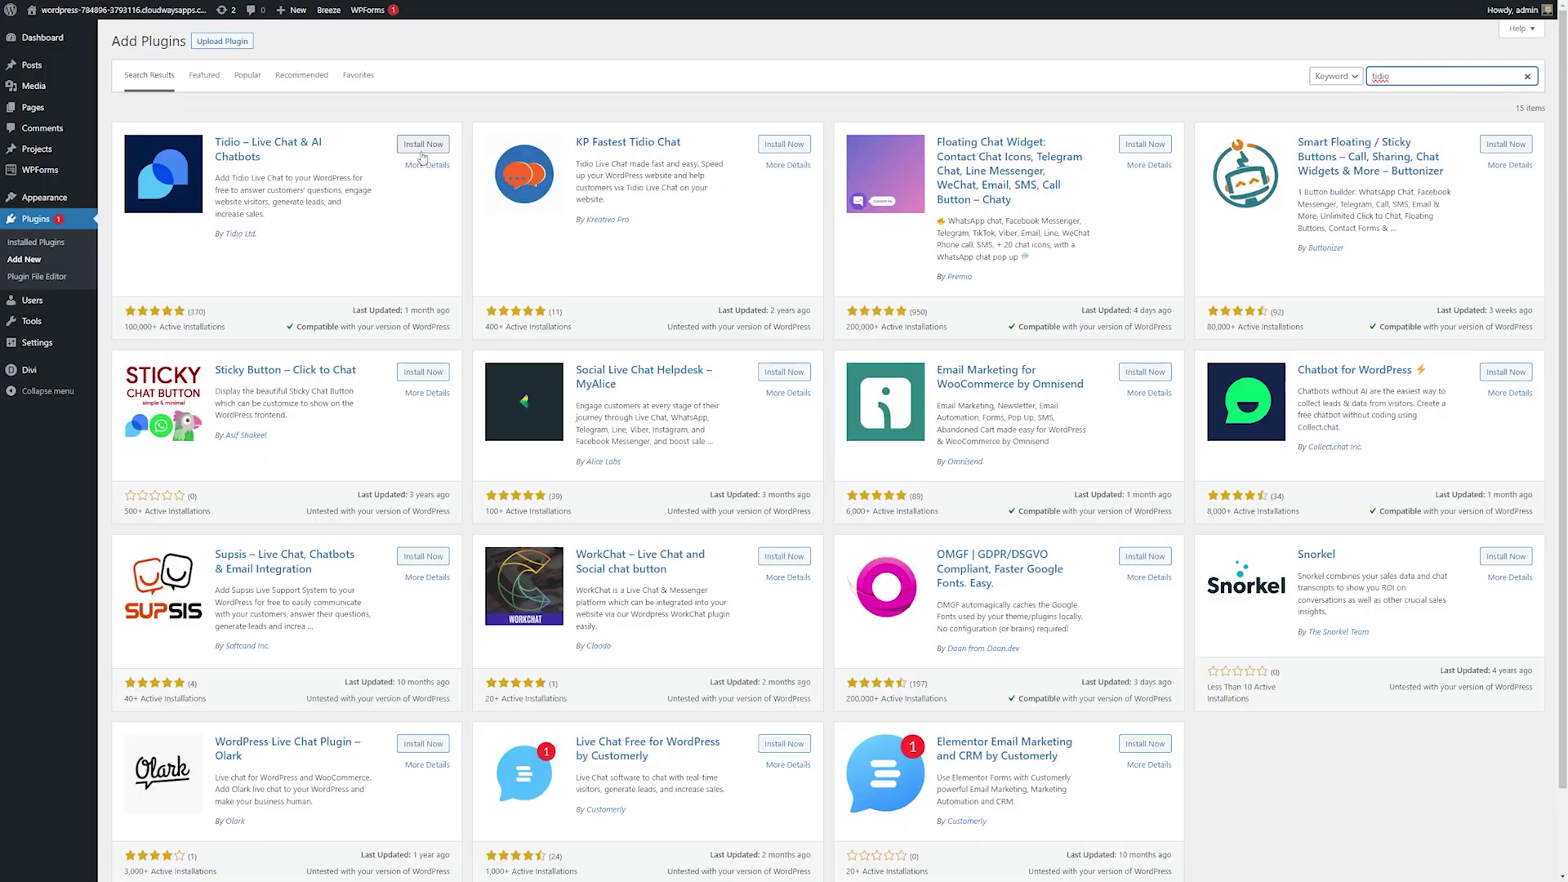
click(416, 144)
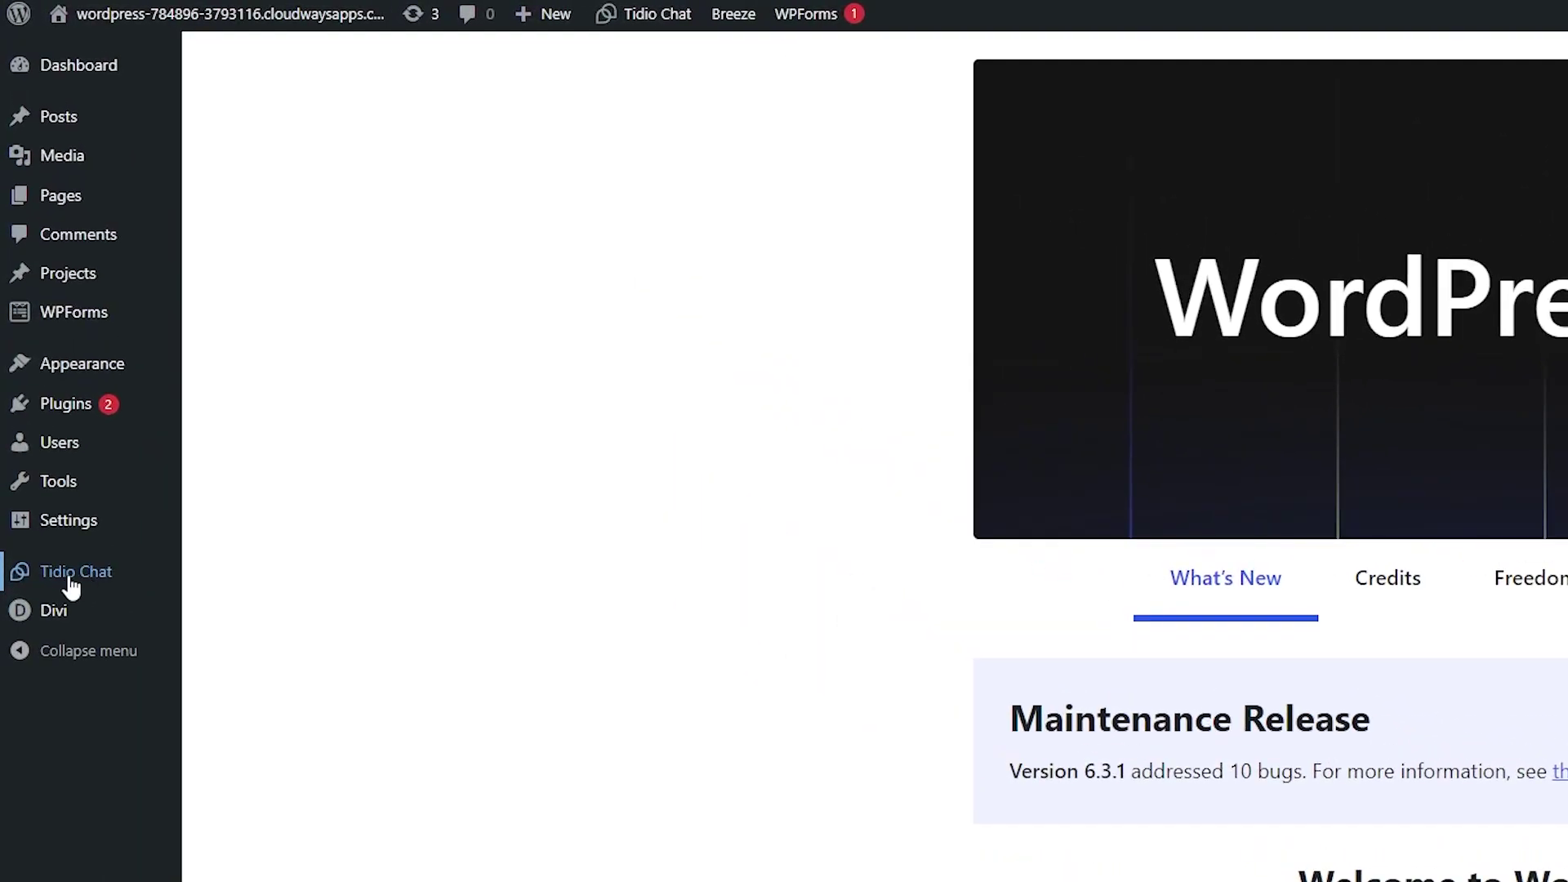
click(71, 586)
Replace the chat agent name 'Admin' with 'Test Name'.
click(1135, 427)
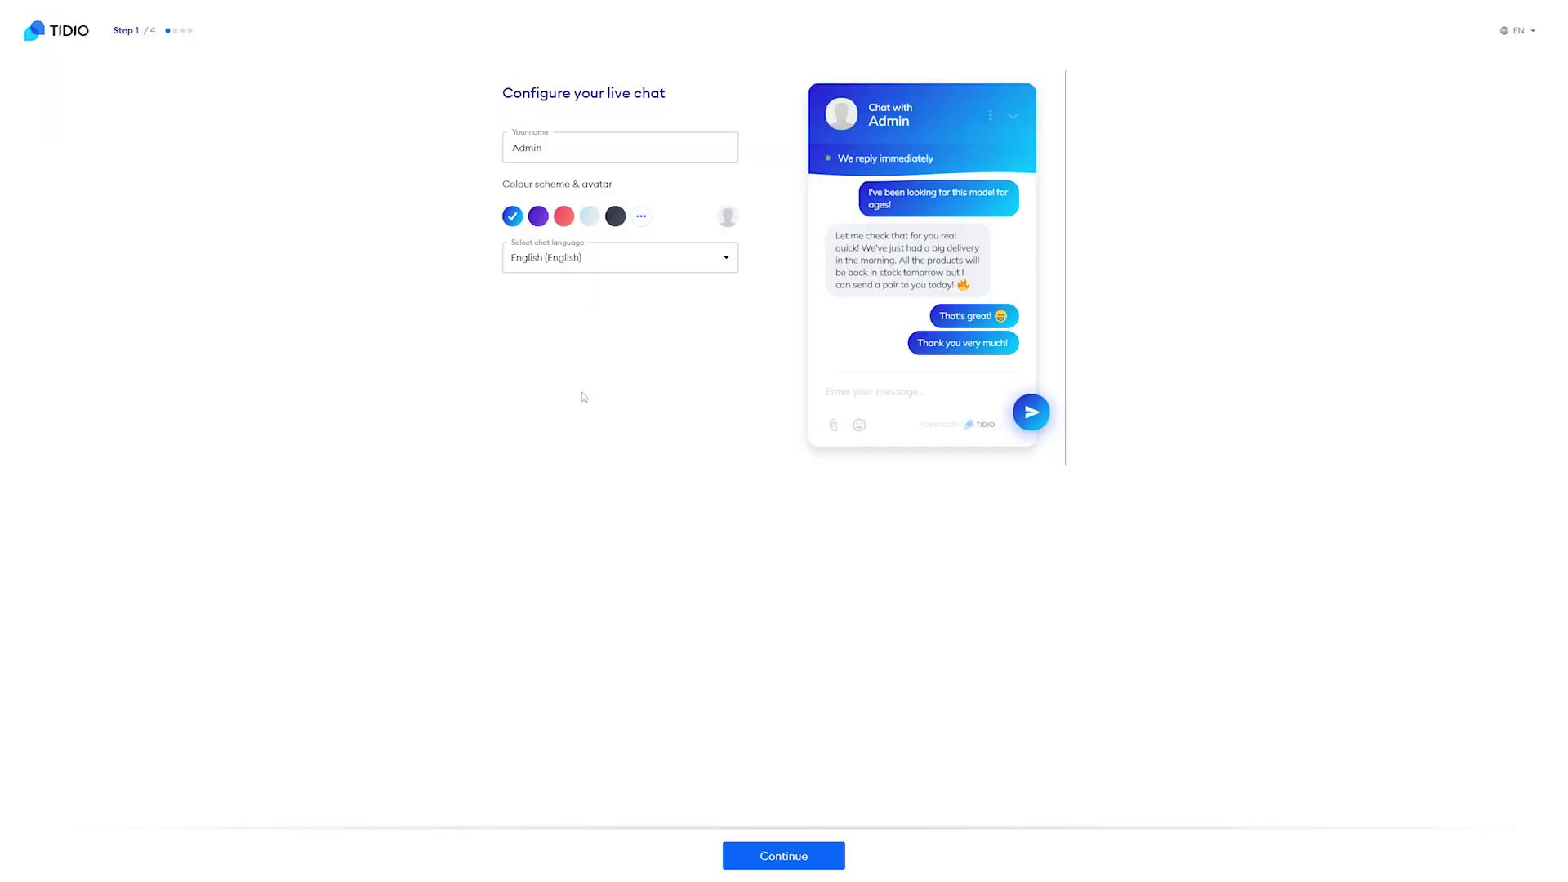
click(572, 148)
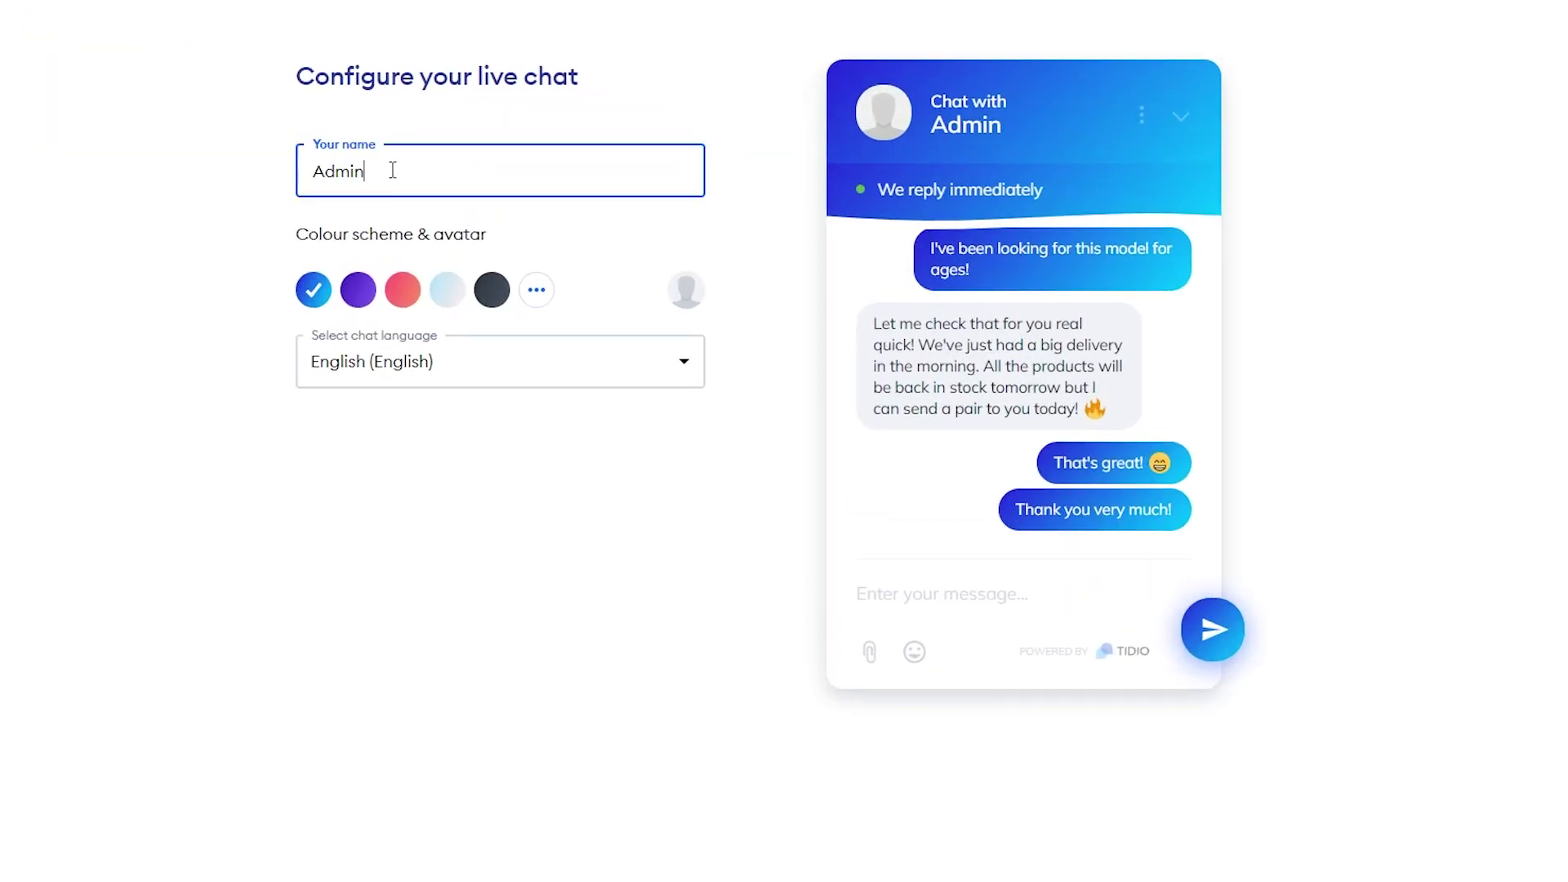
drag(572, 148, 497, 151)
text(Test Name)
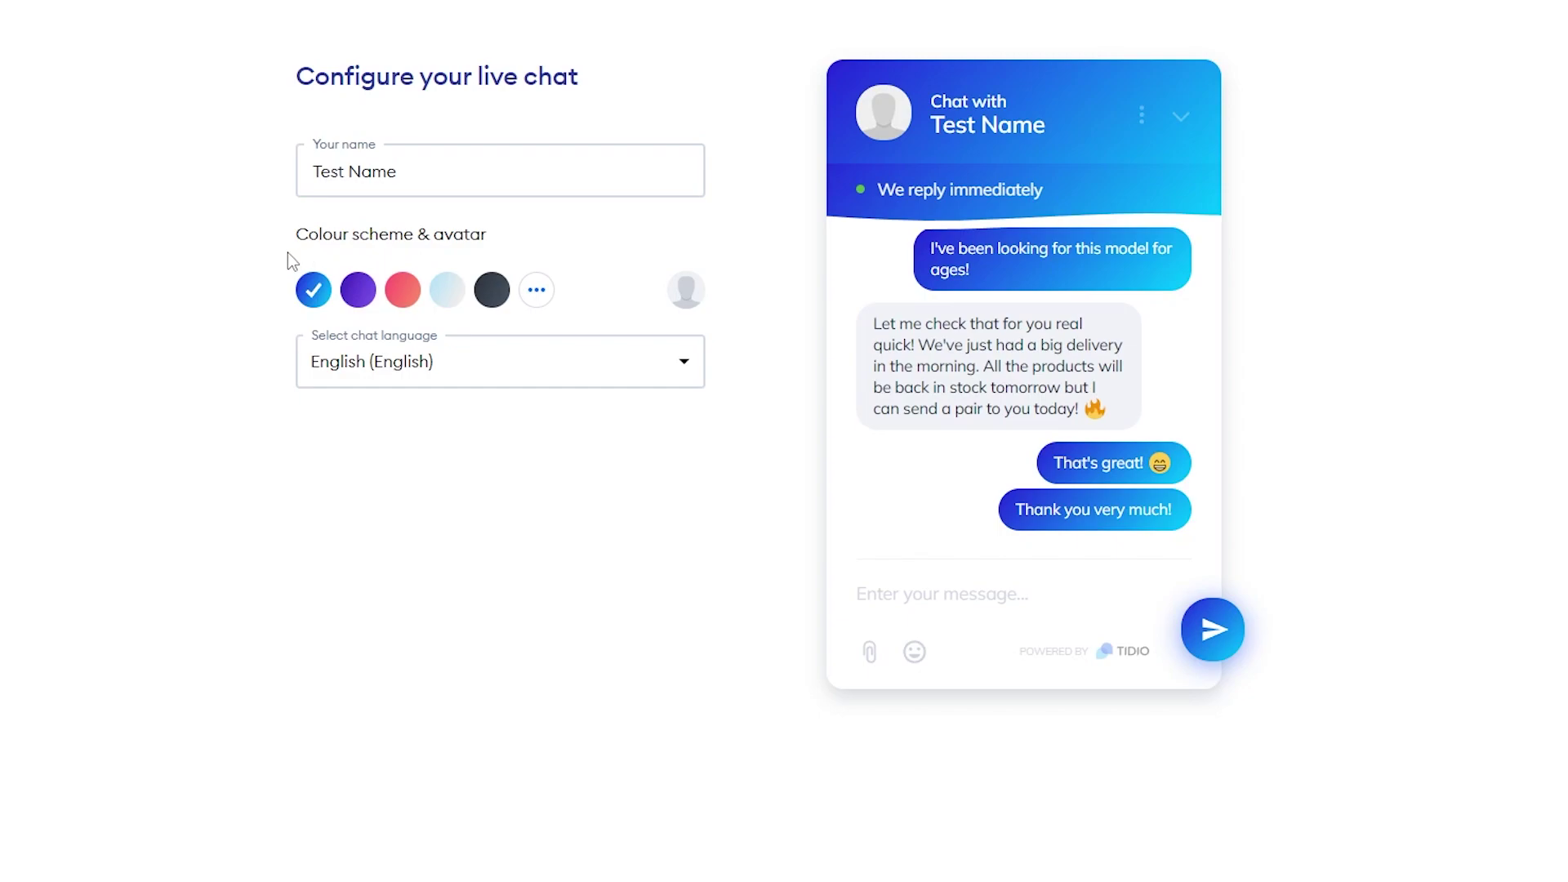
Try the purple, pink, light blue and teal-green colour schemes for the chat widget.
click(373, 292)
click(403, 290)
click(447, 290)
click(536, 290)
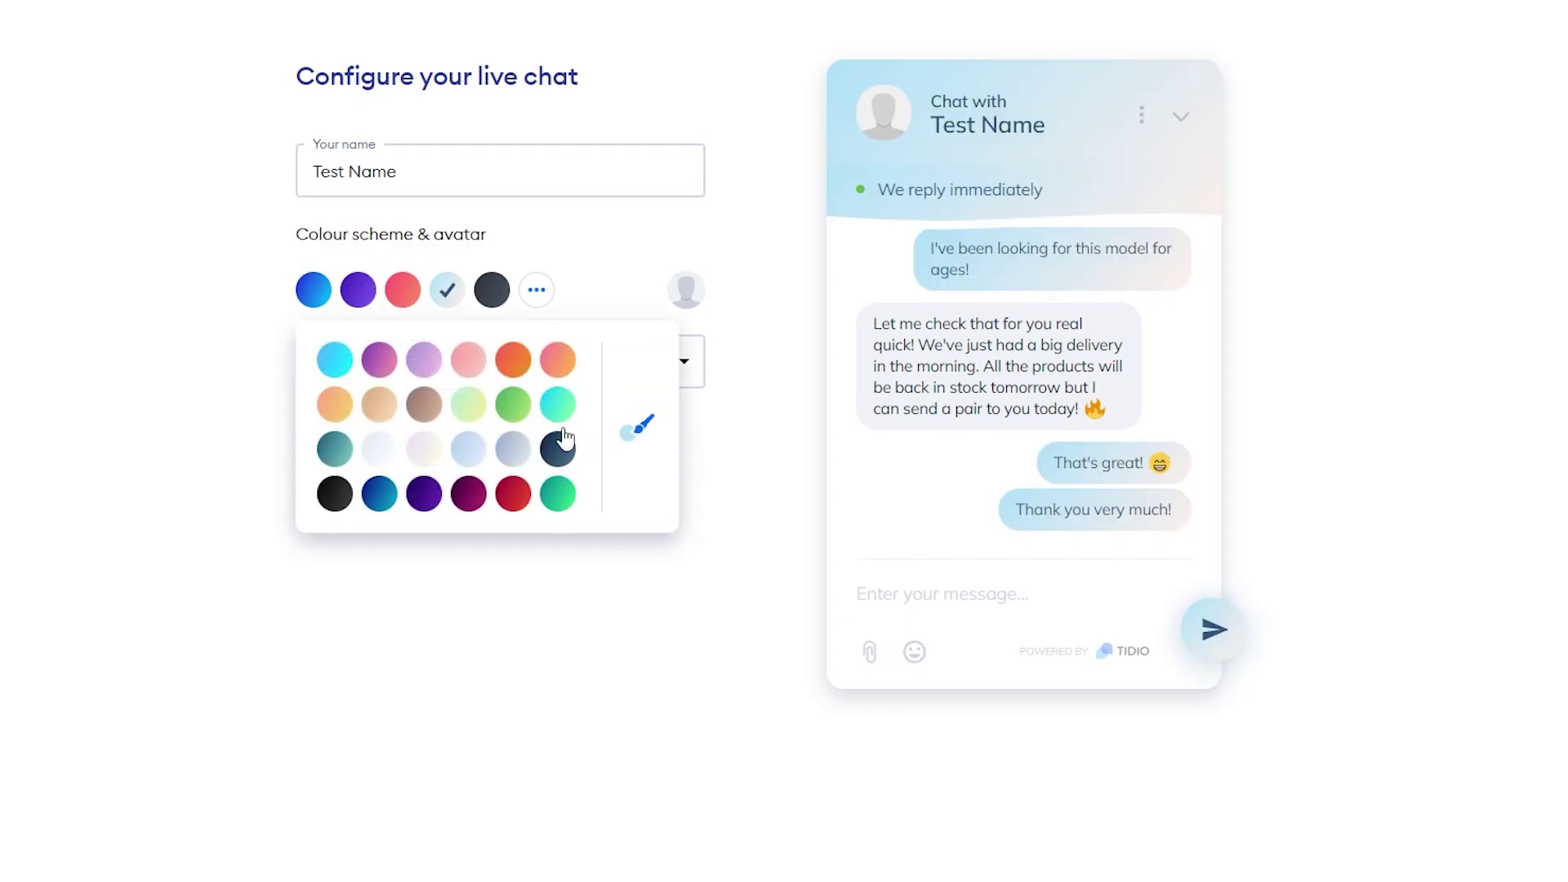
click(564, 410)
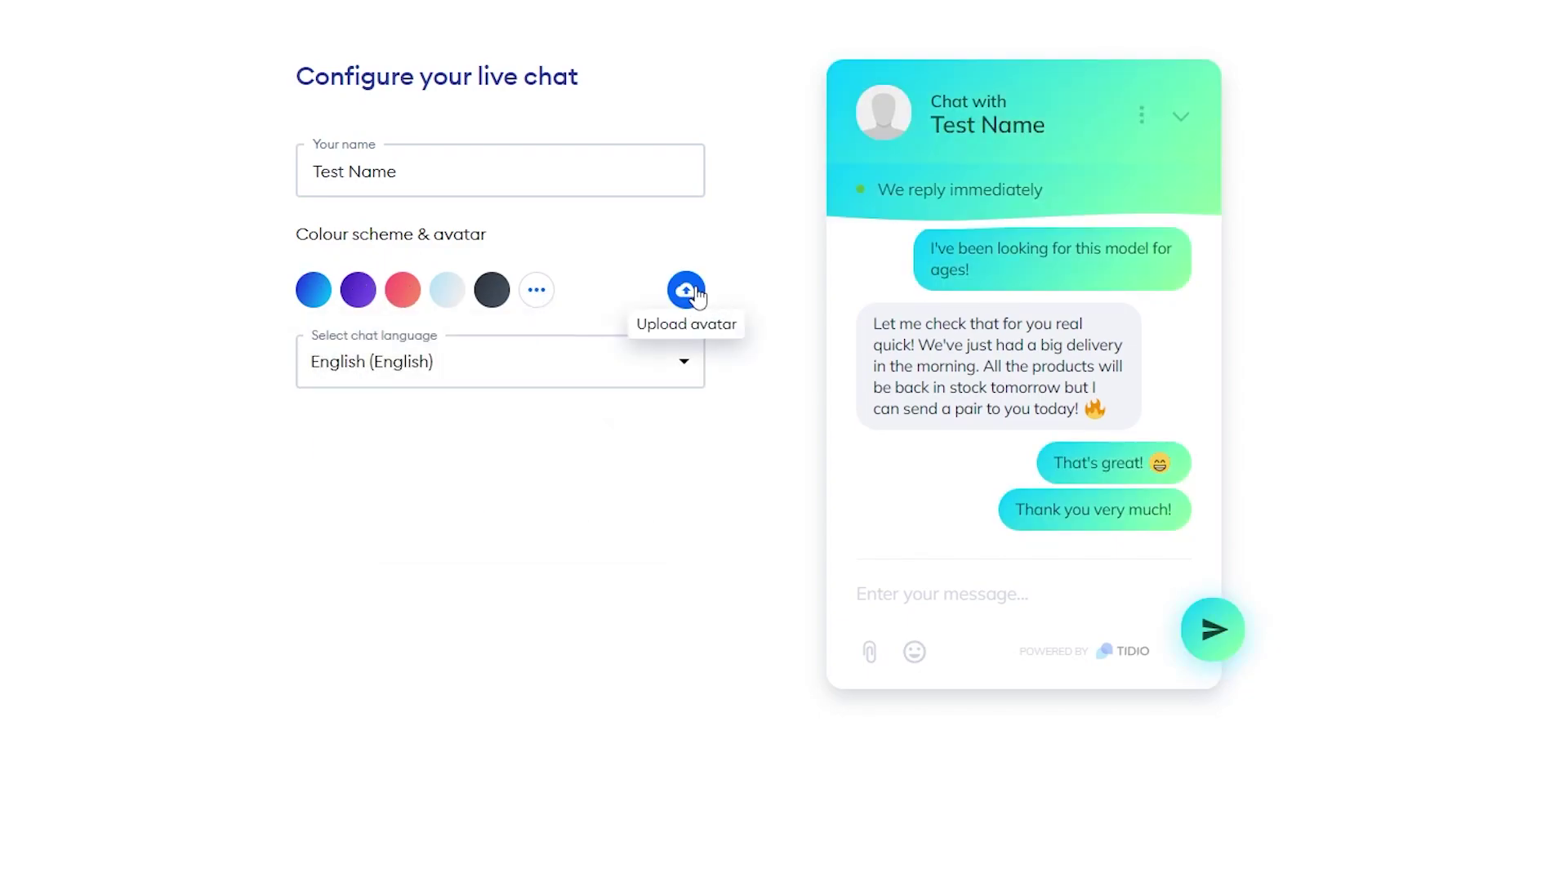
Keep English as the chat language and continue to step 2.
click(423, 360)
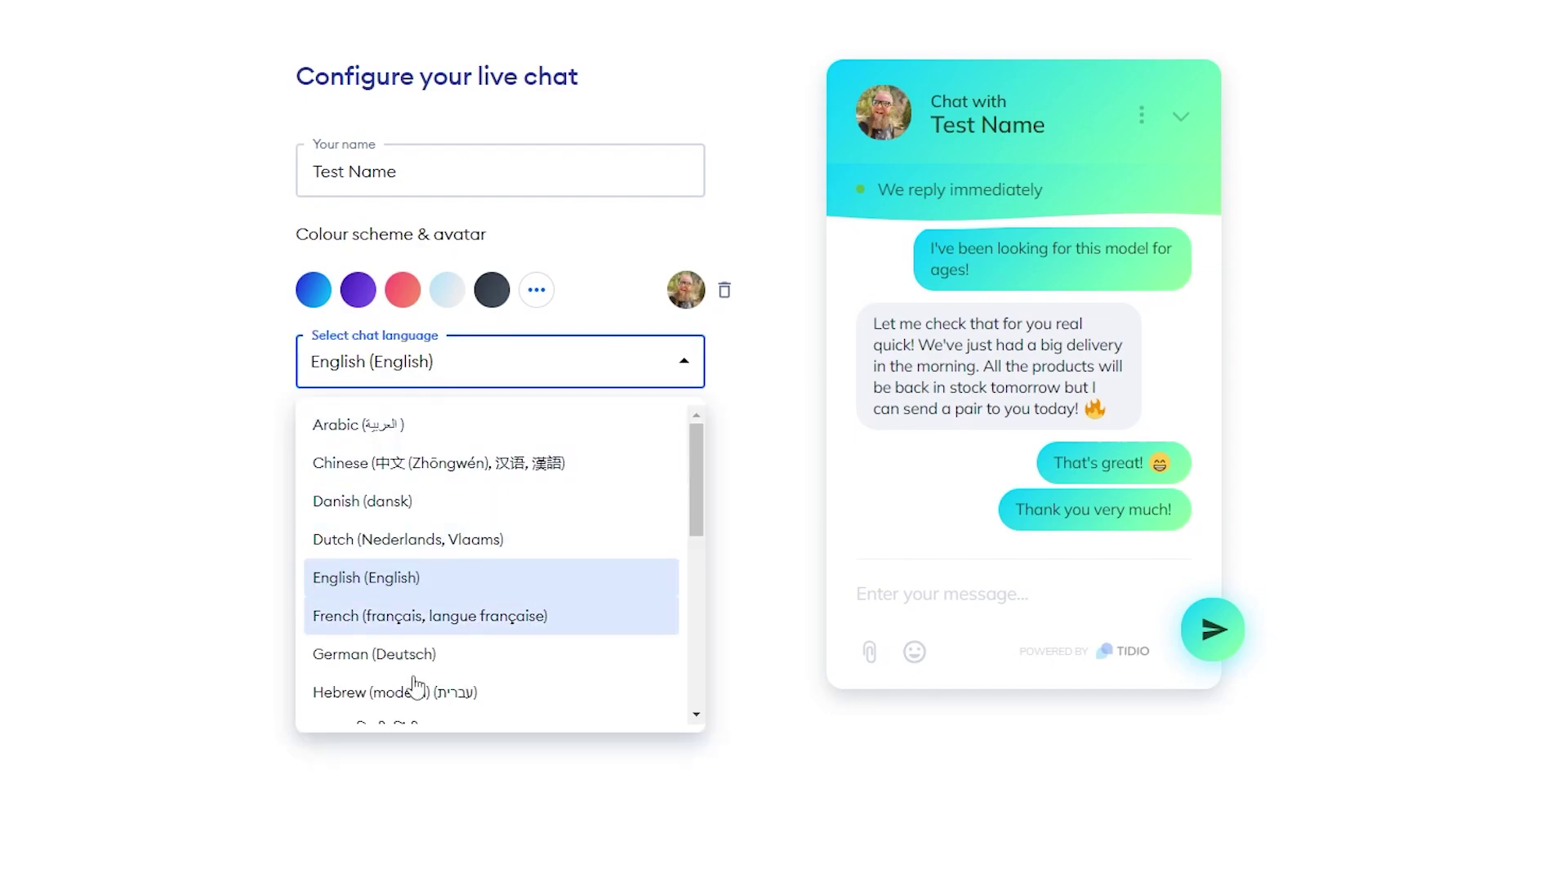
click(1158, 242)
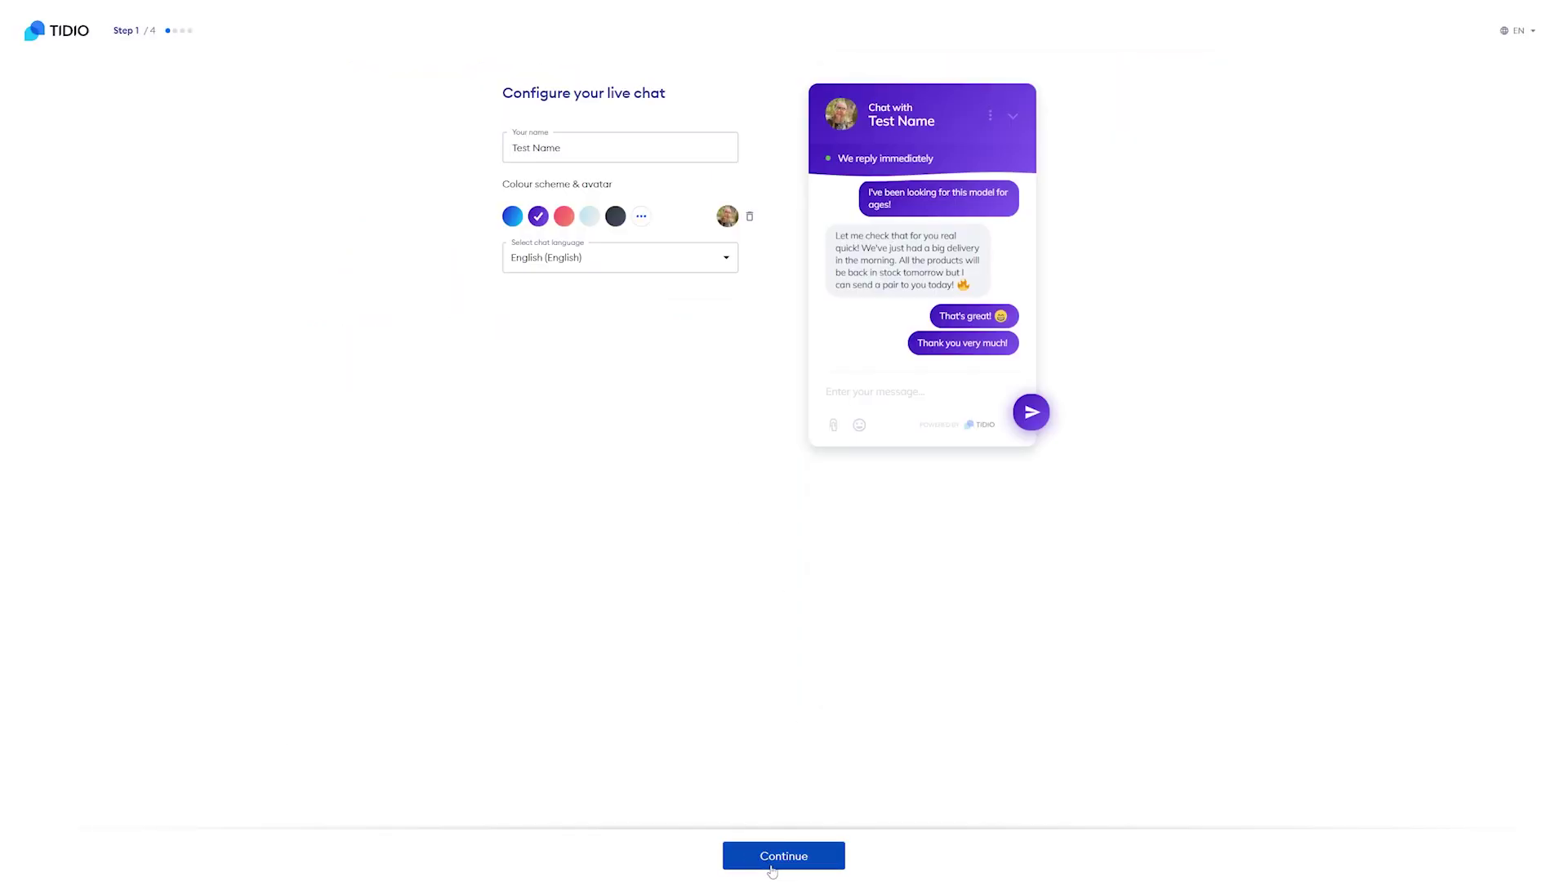
click(772, 864)
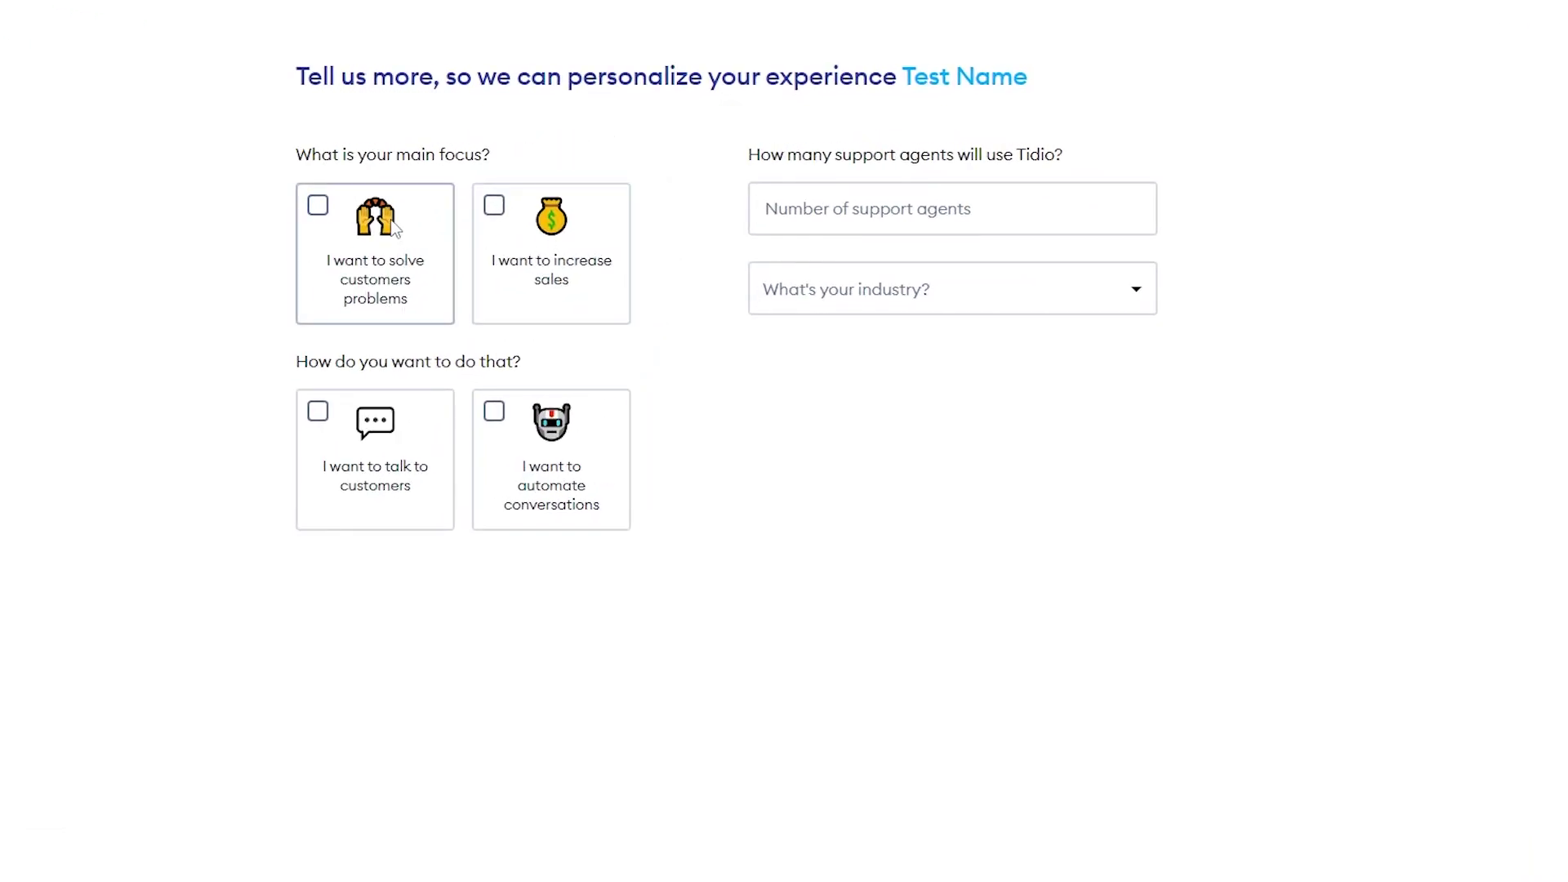
Answer the questionnaire with increasing sales, talking to customers, and 1 support agent.
click(549, 286)
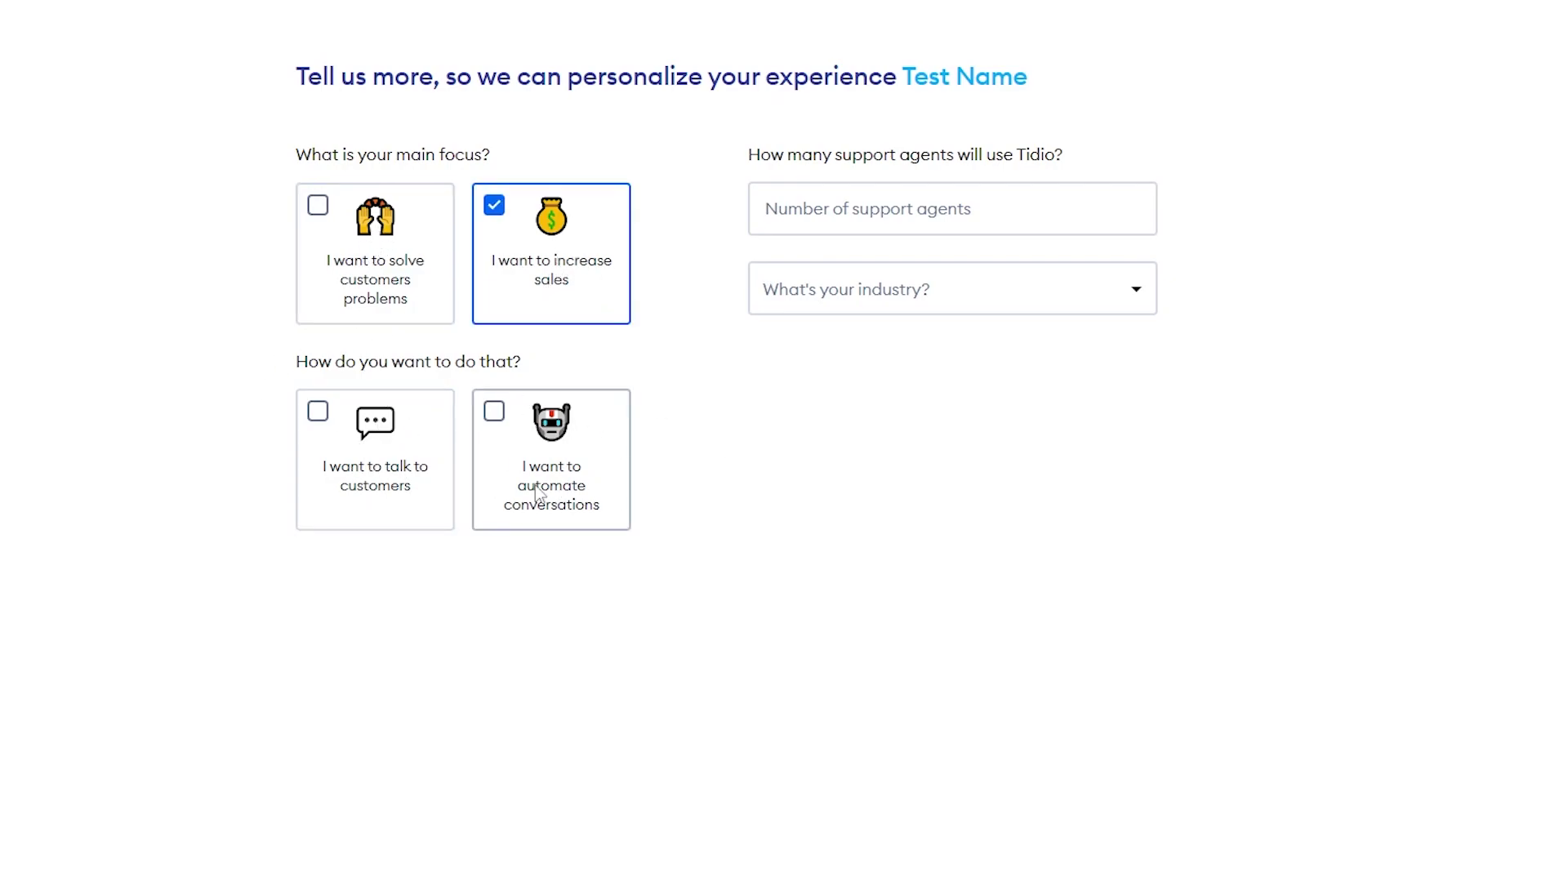
click(353, 458)
click(863, 222)
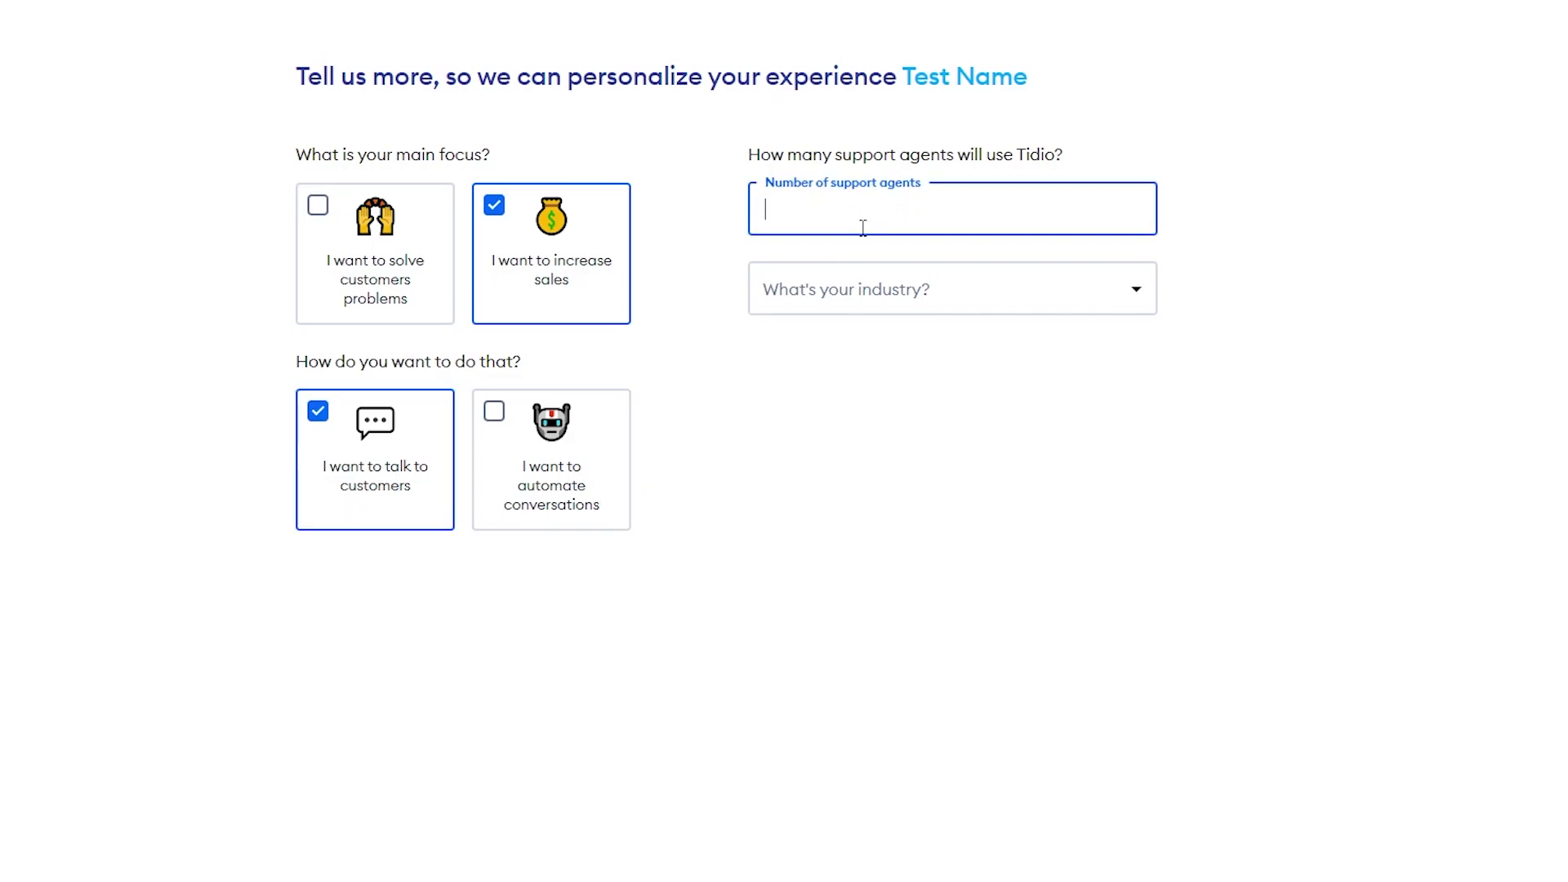
text(1)
Choose Blog as the industry and '0 - just getting started' monthly inquiries.
click(958, 294)
click(825, 582)
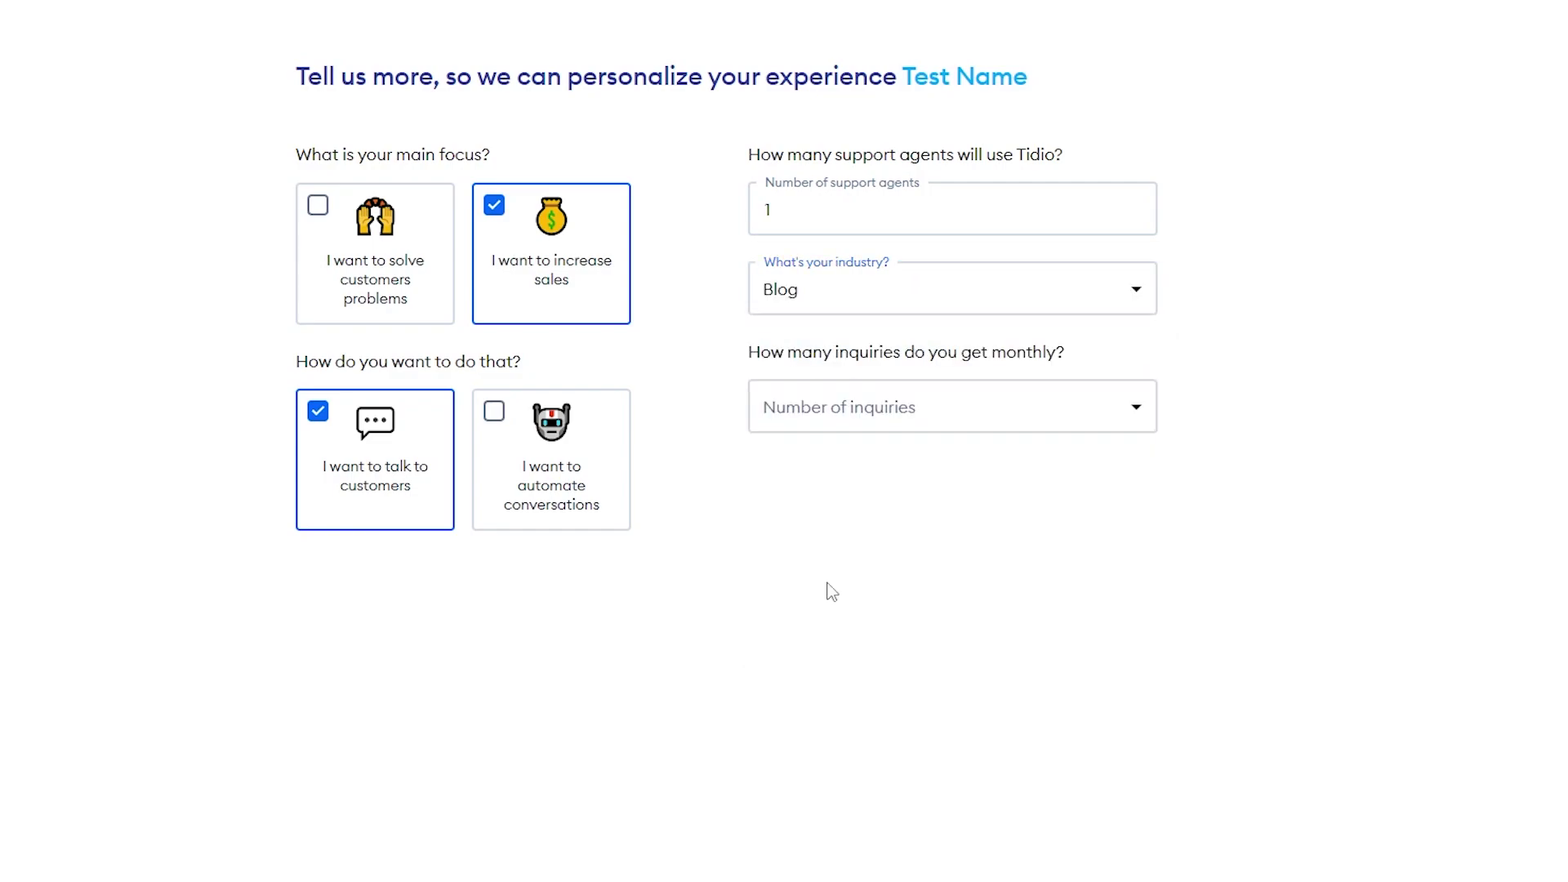
click(856, 400)
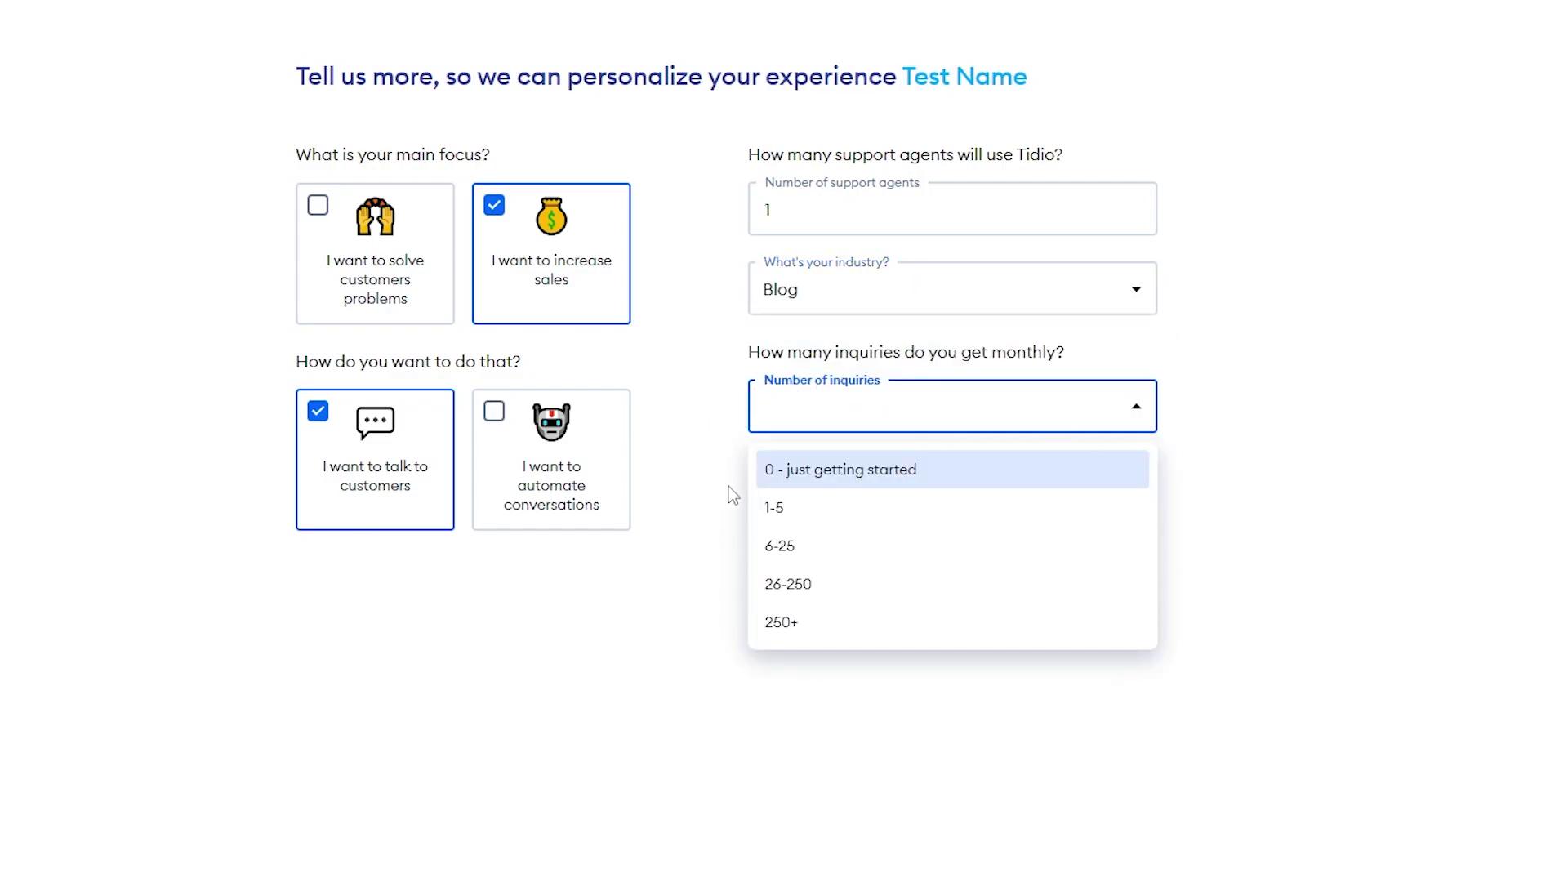
click(917, 482)
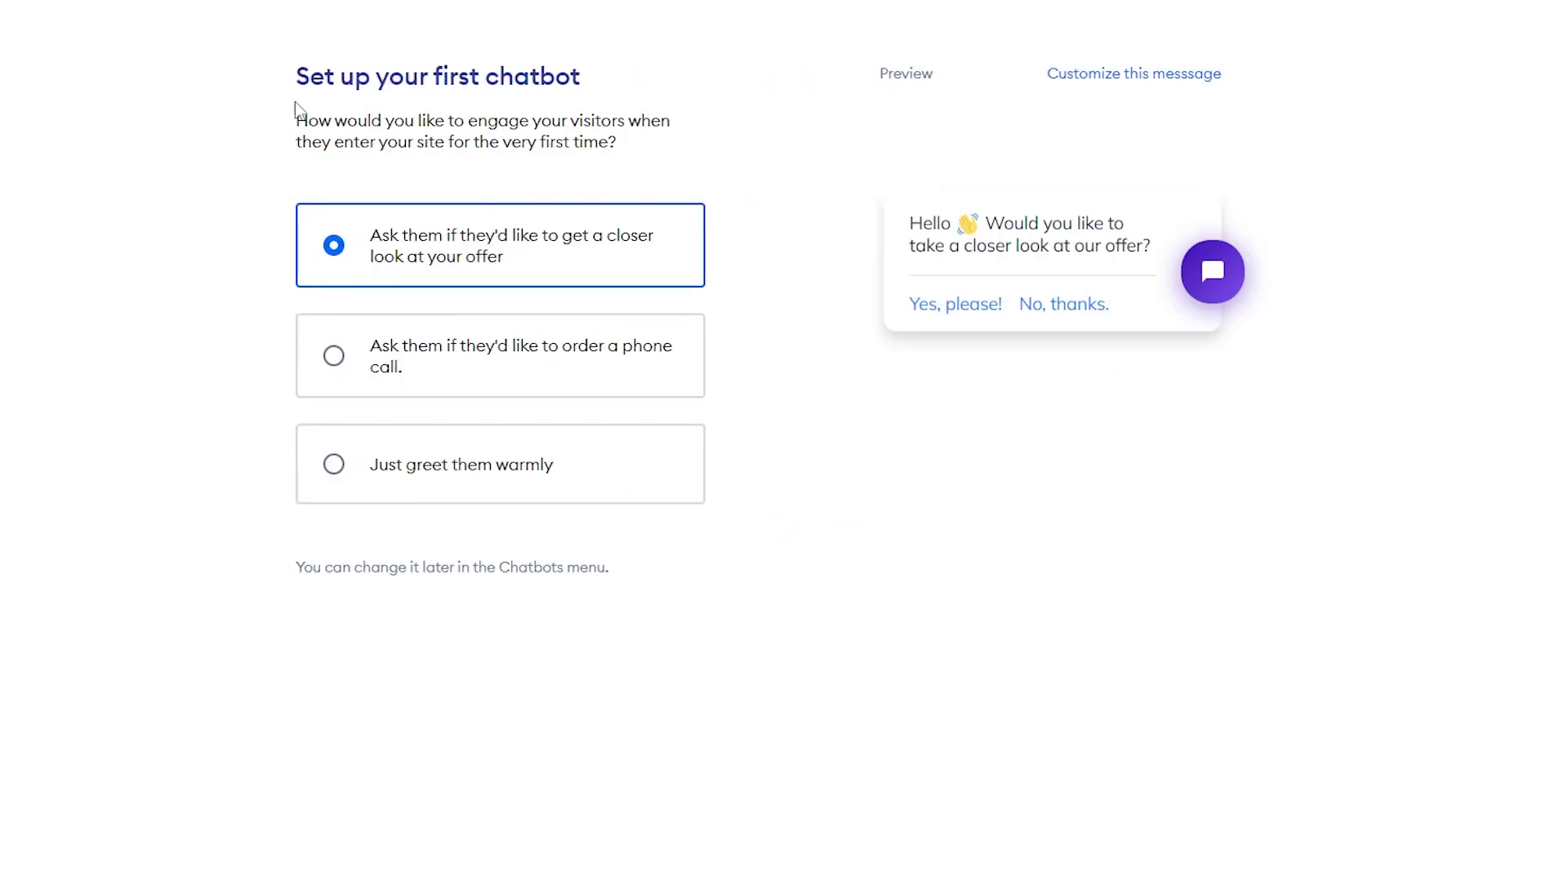
Choose the warm greeting chatbot and append 'I hope you are having a good day.' to its message.
click(475, 343)
click(468, 262)
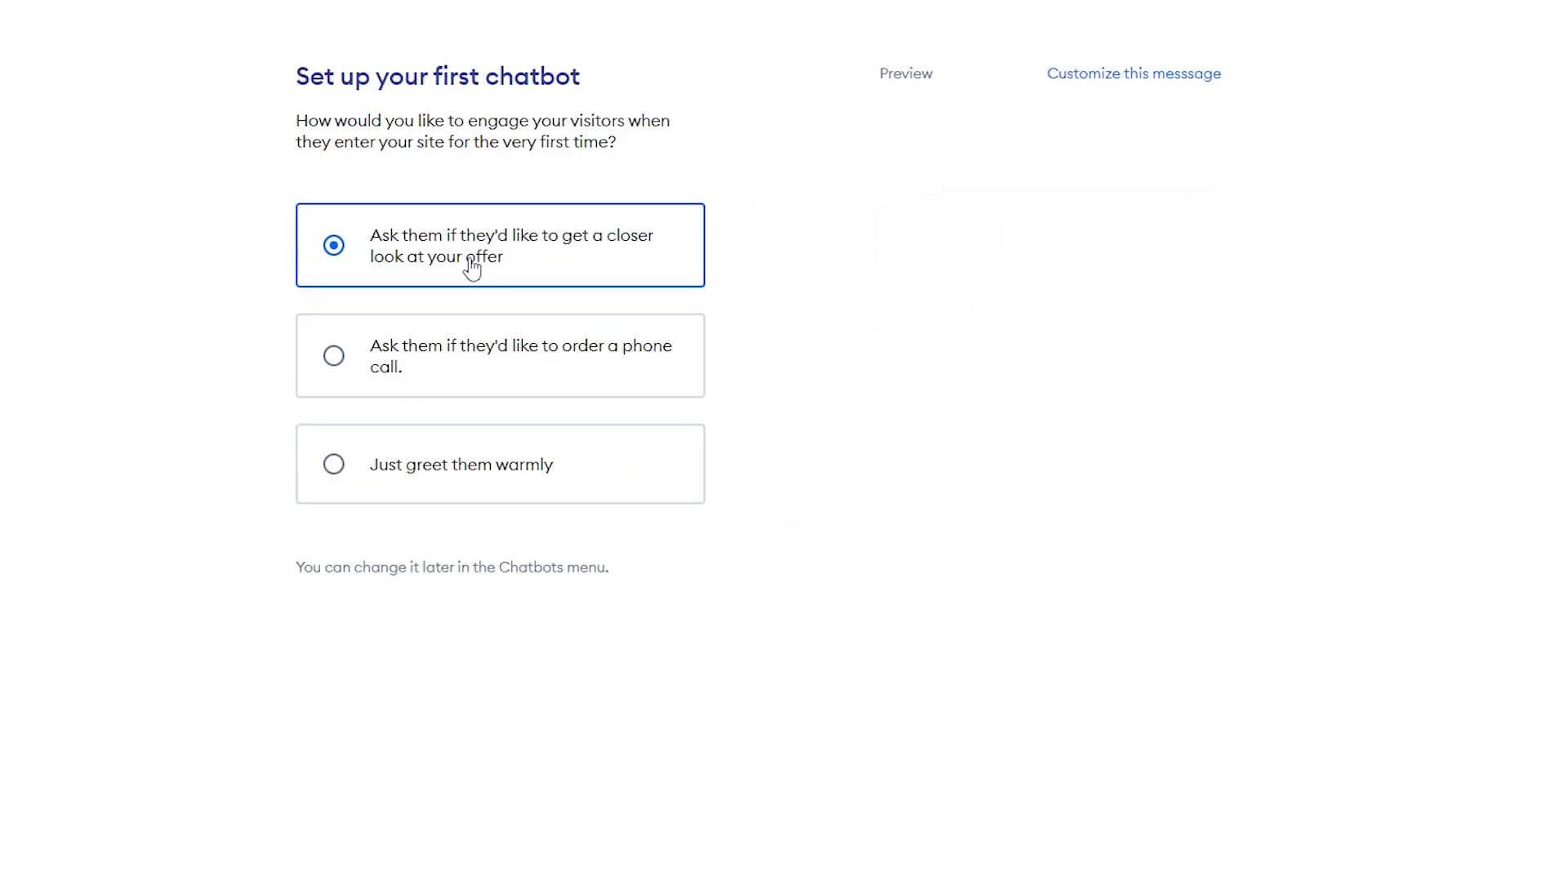
click(431, 480)
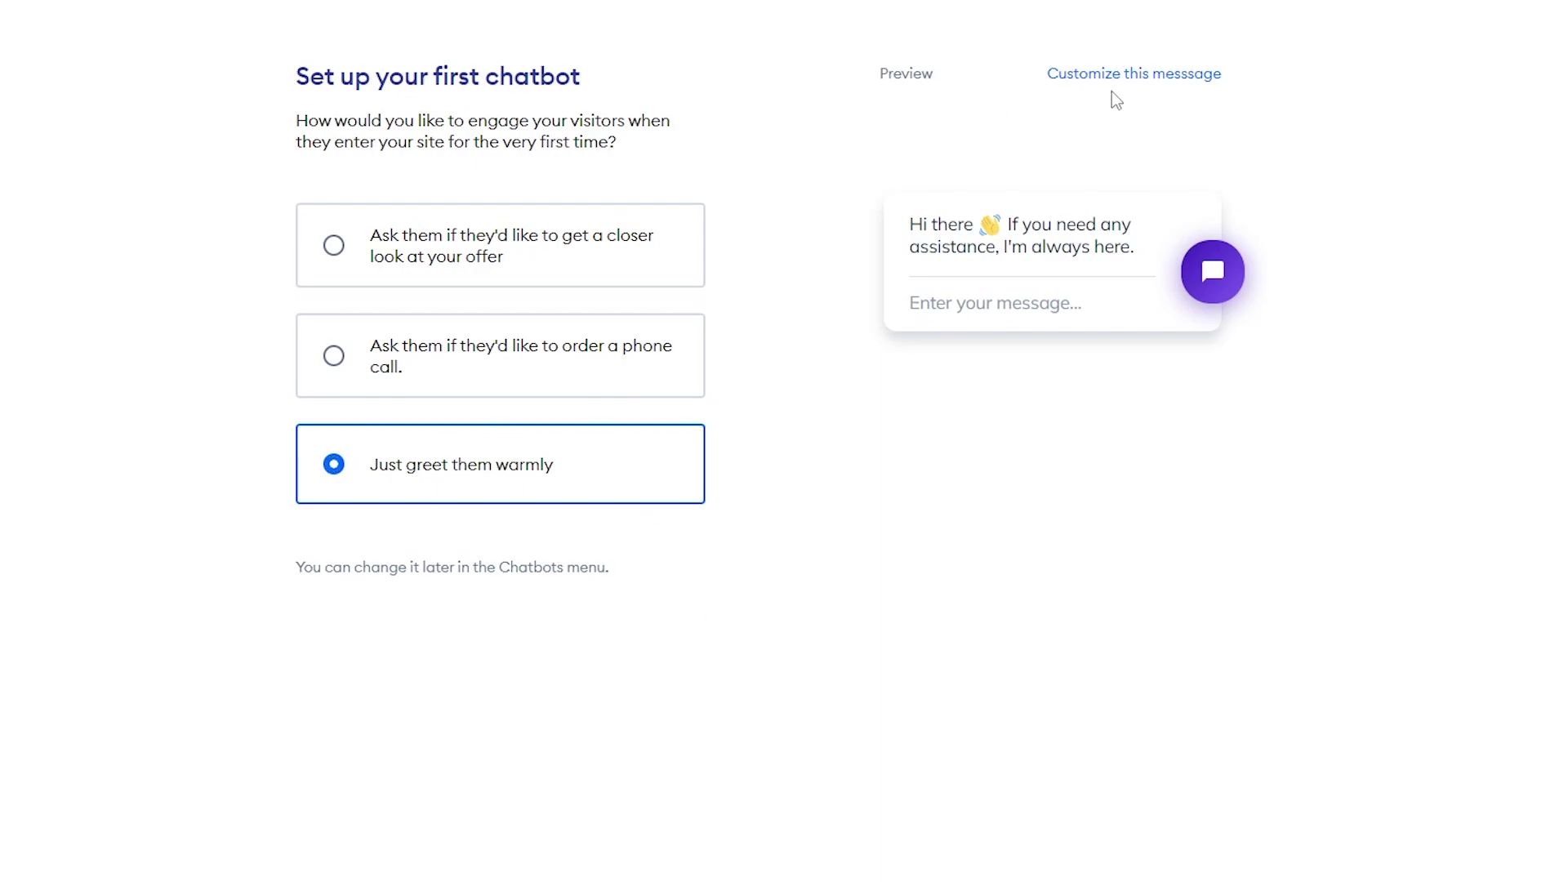
click(1151, 75)
text(I hope you are having a good day.)
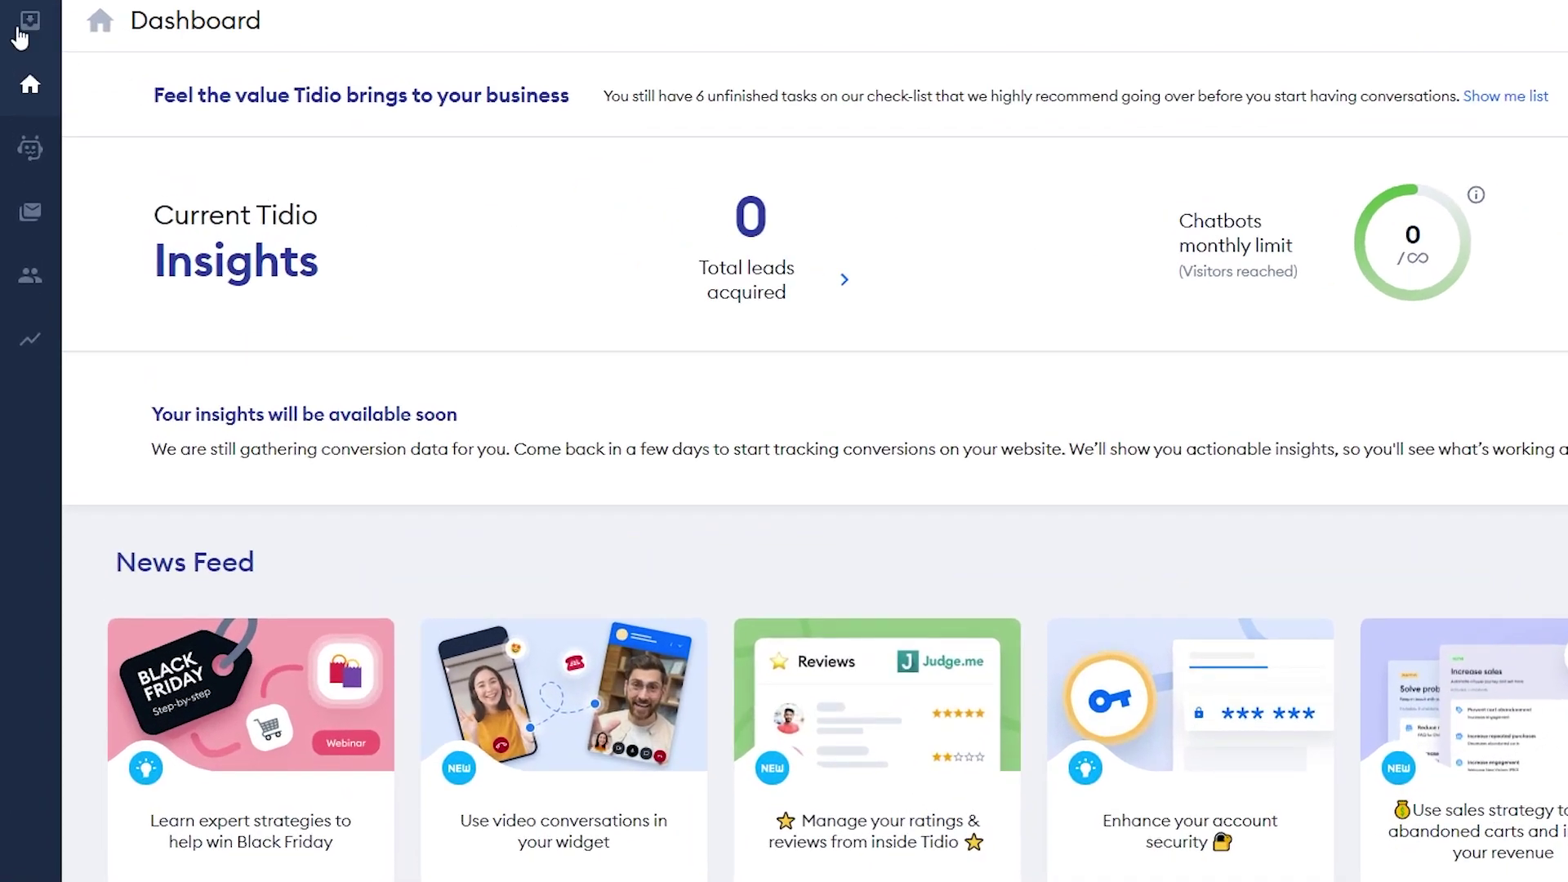
In the Inbox, expand a simulated visitor chat to read the greeting, then close it.
click(27, 24)
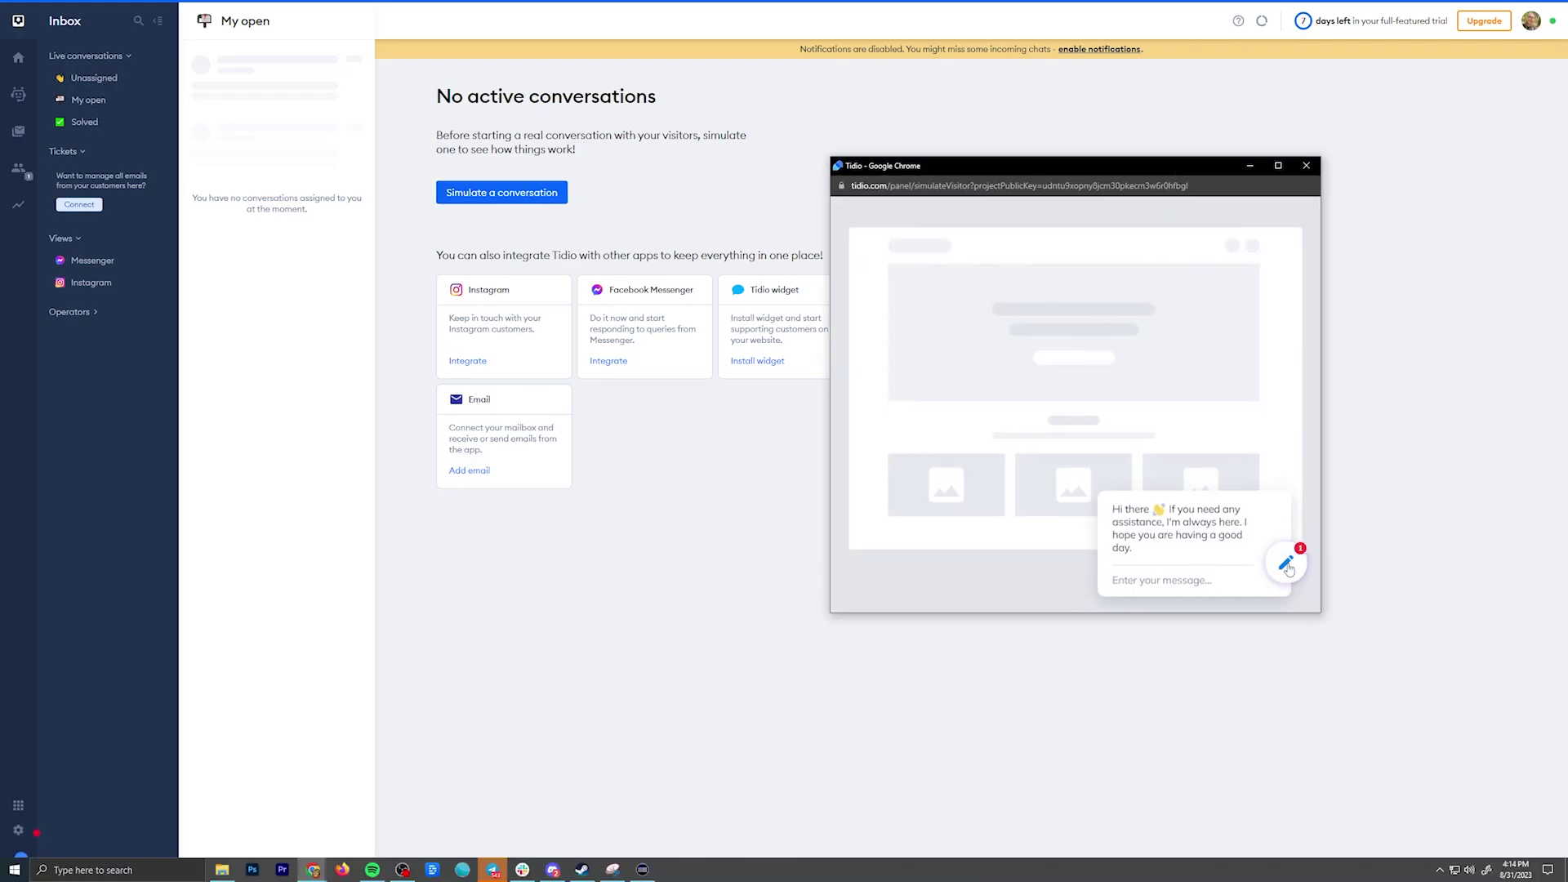
click(1287, 565)
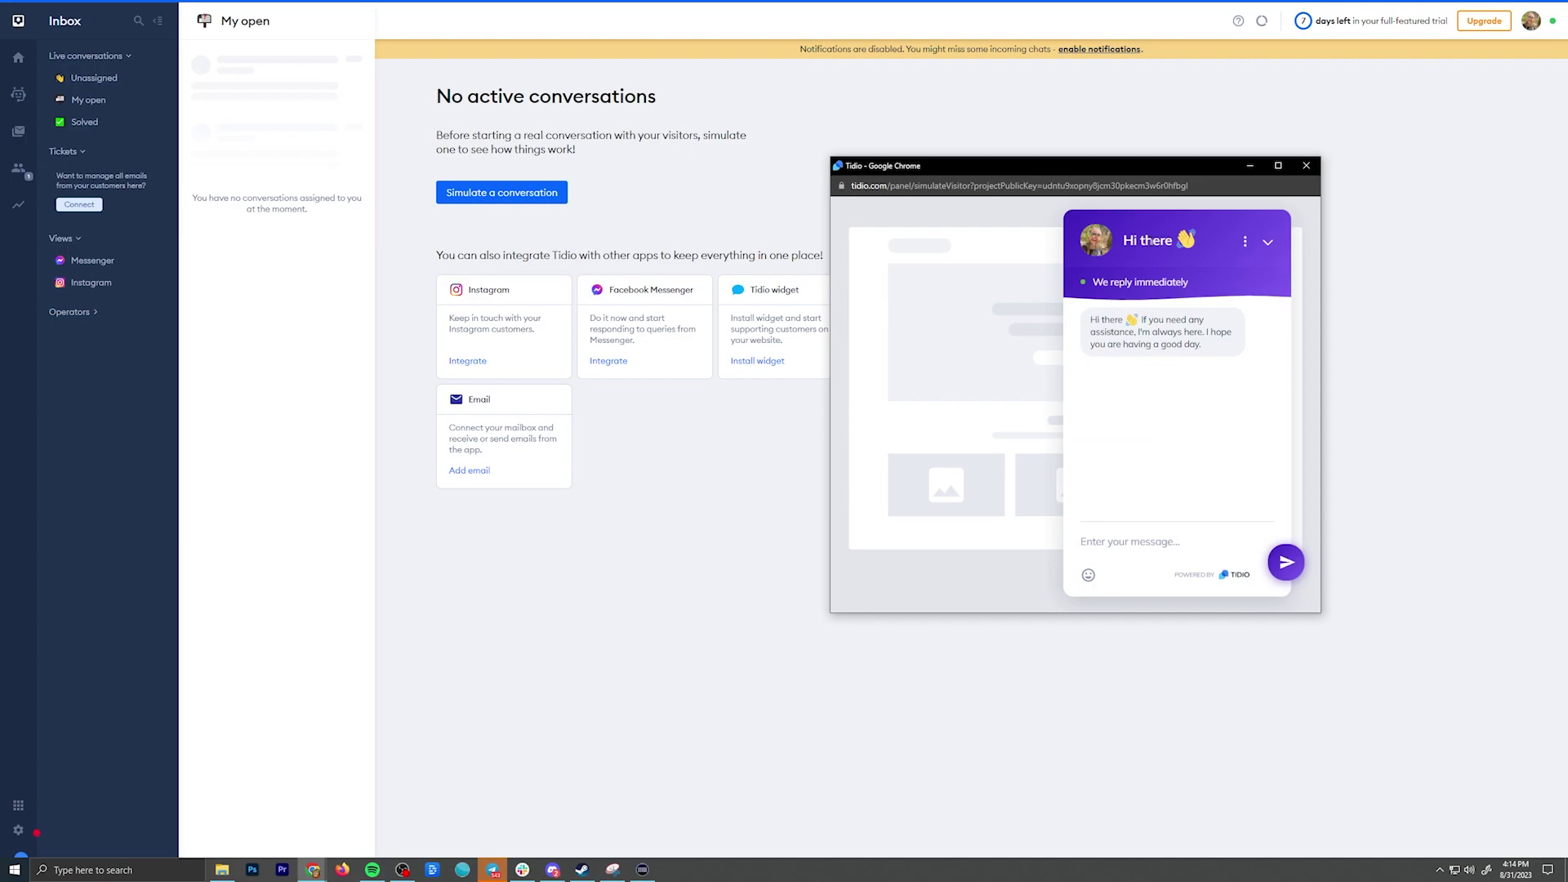
click(1306, 165)
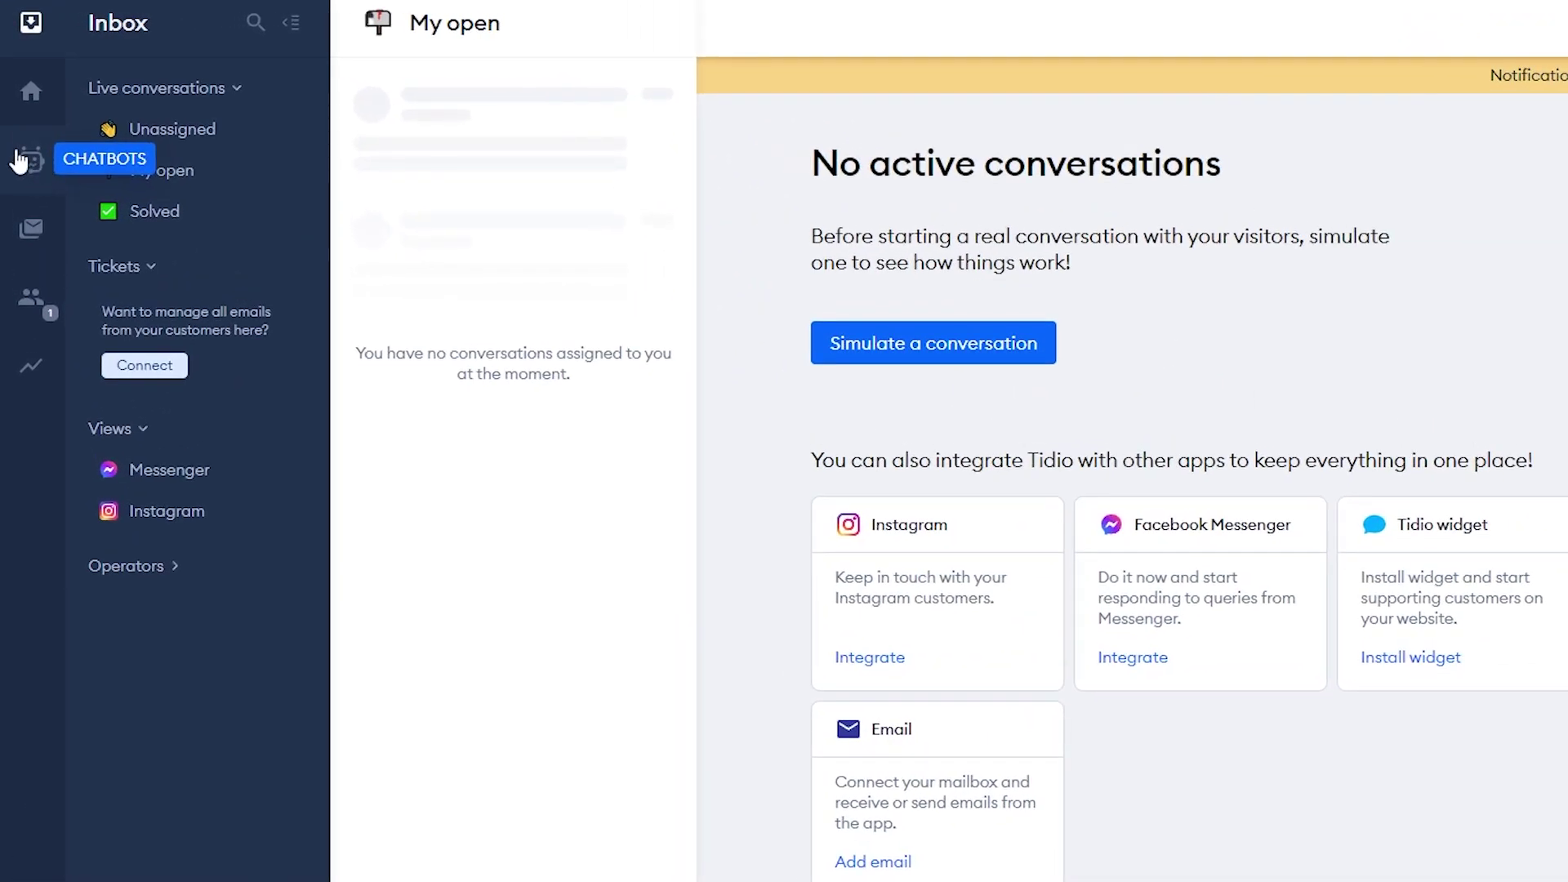
Open Chatbots and scroll through the catalogue of 27 chatbot templates.
click(35, 166)
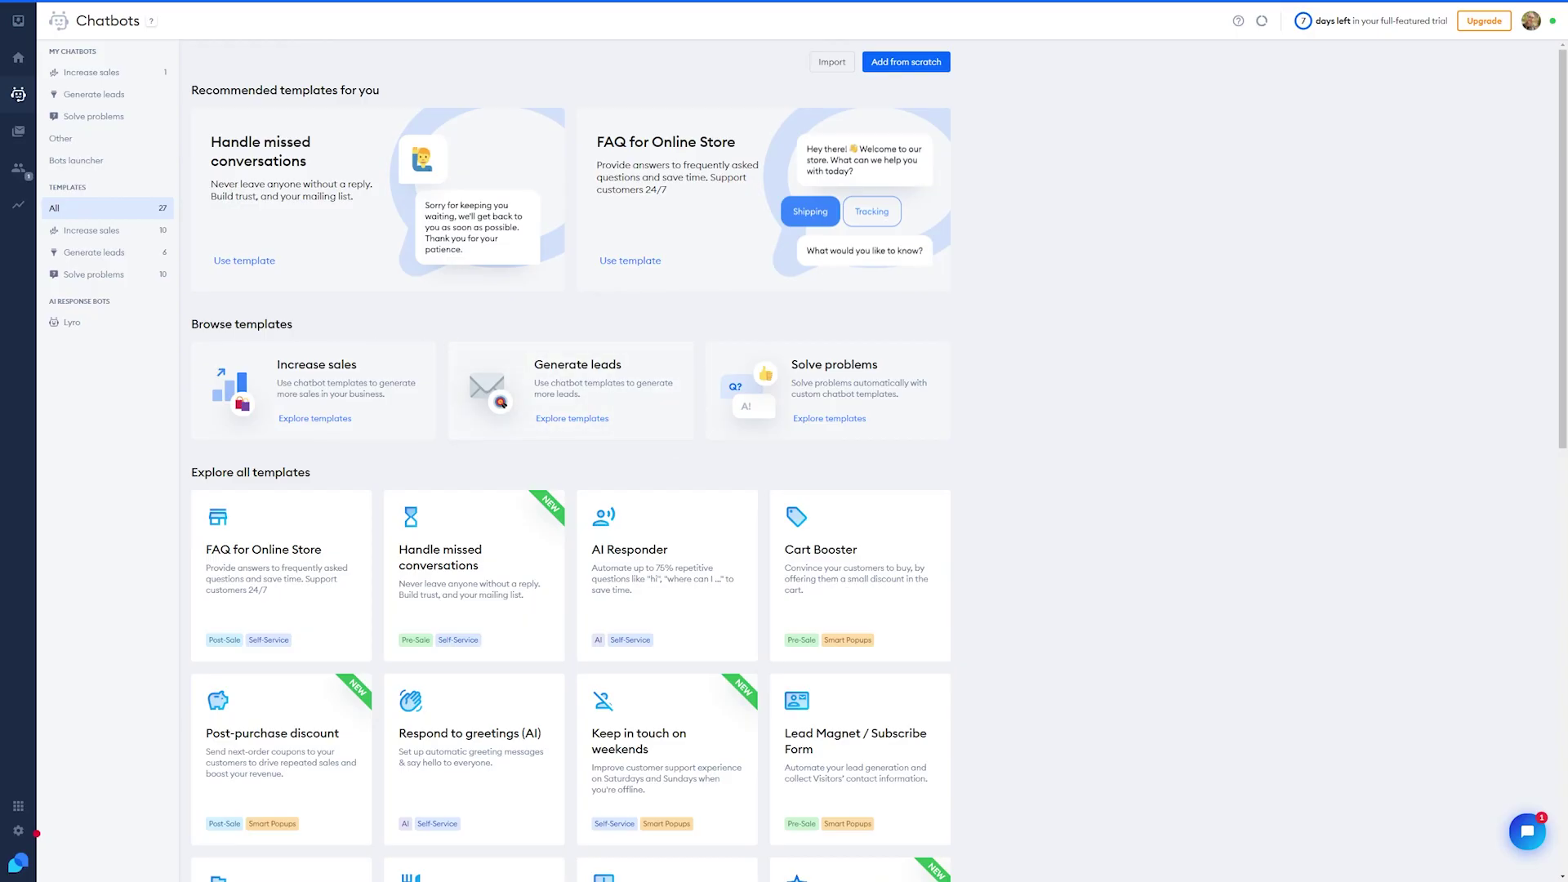
scroll(425, 368, down, 4)
scroll(478, 457, down, 2)
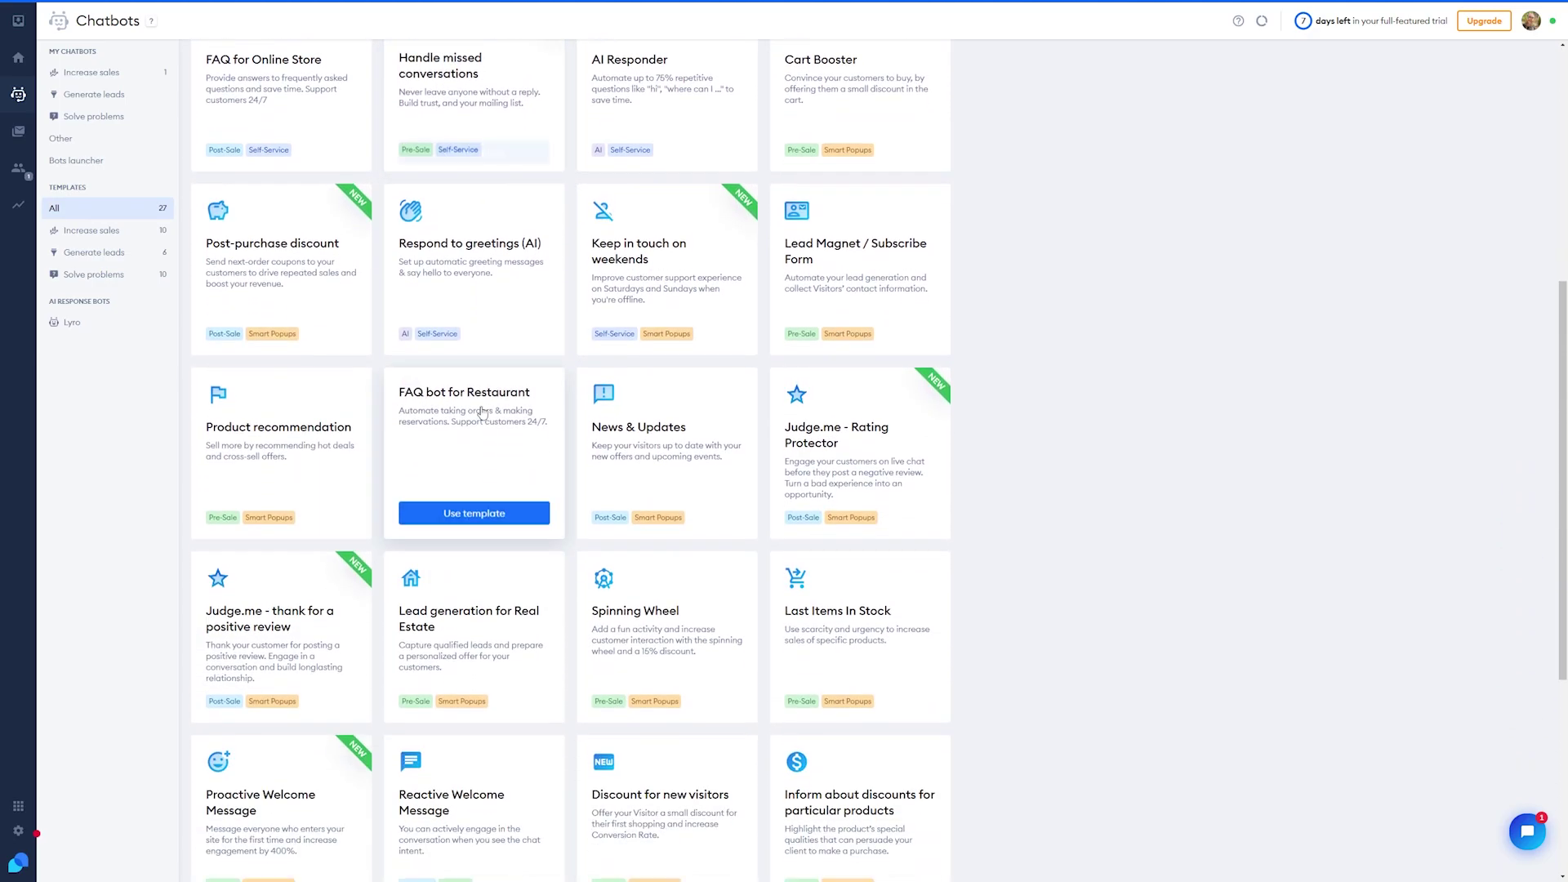
scroll(472, 497, up, 5)
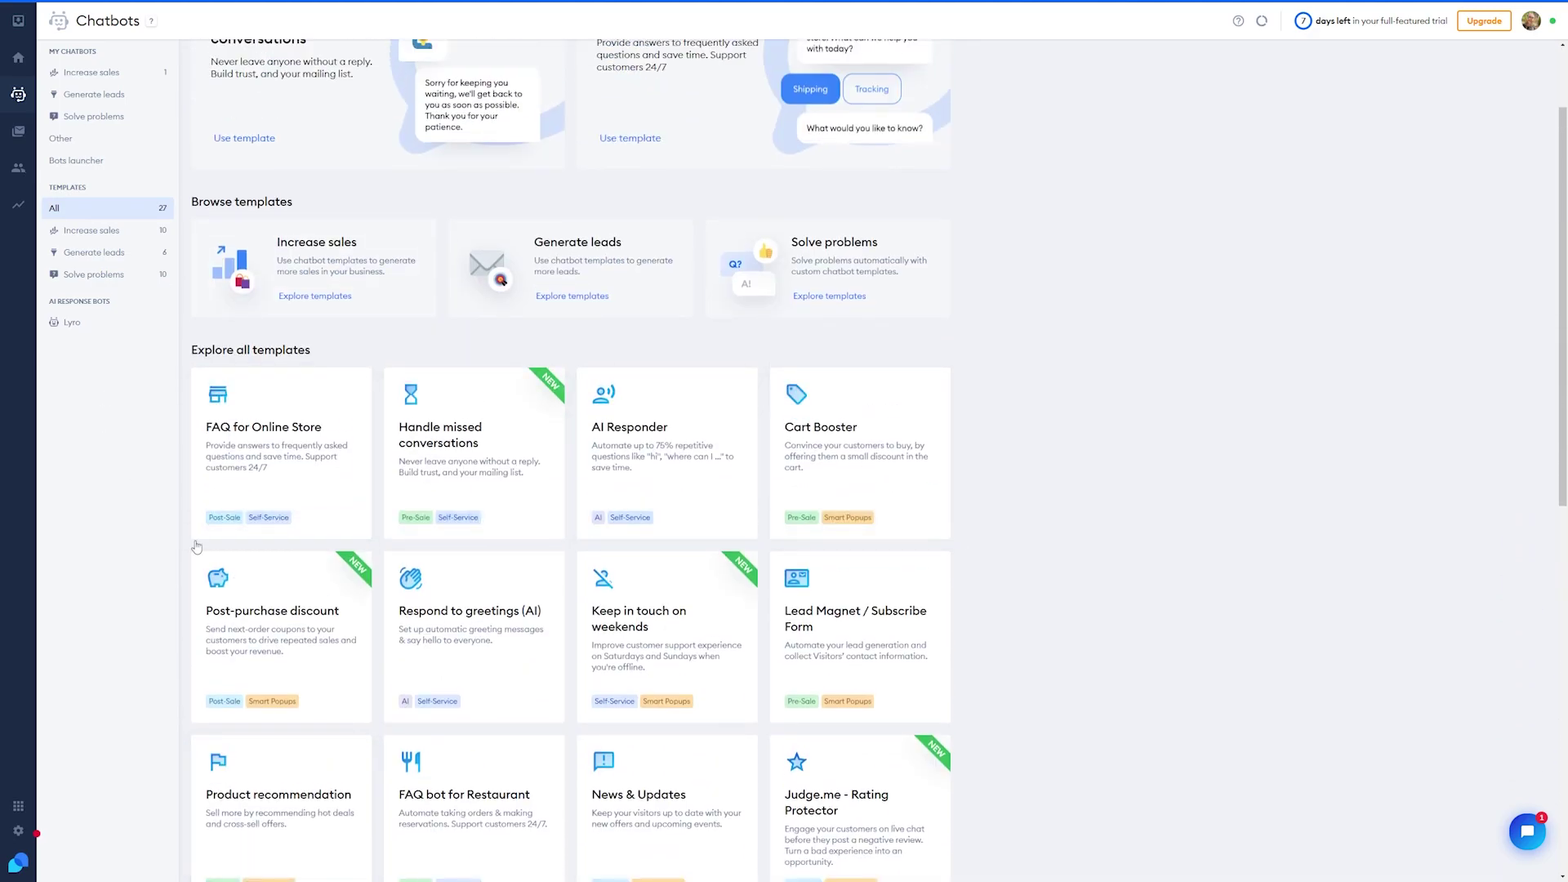
scroll(166, 560, up, 2)
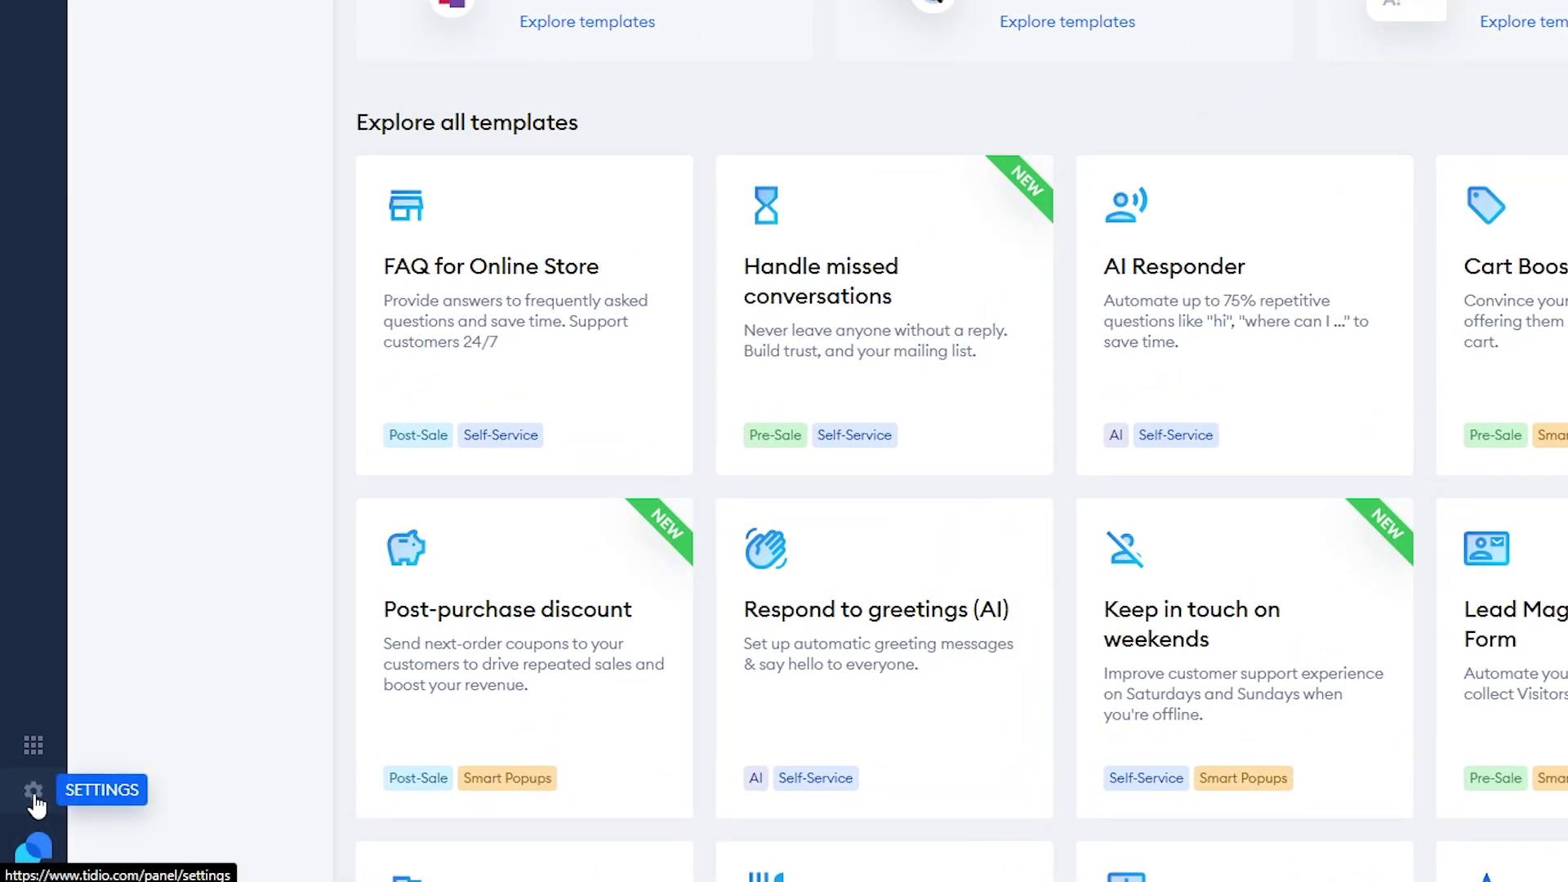
Go to Settings > Canned Responses to view the #hi, #brb, #lead, #offer, #bye and #bots replies.
click(34, 796)
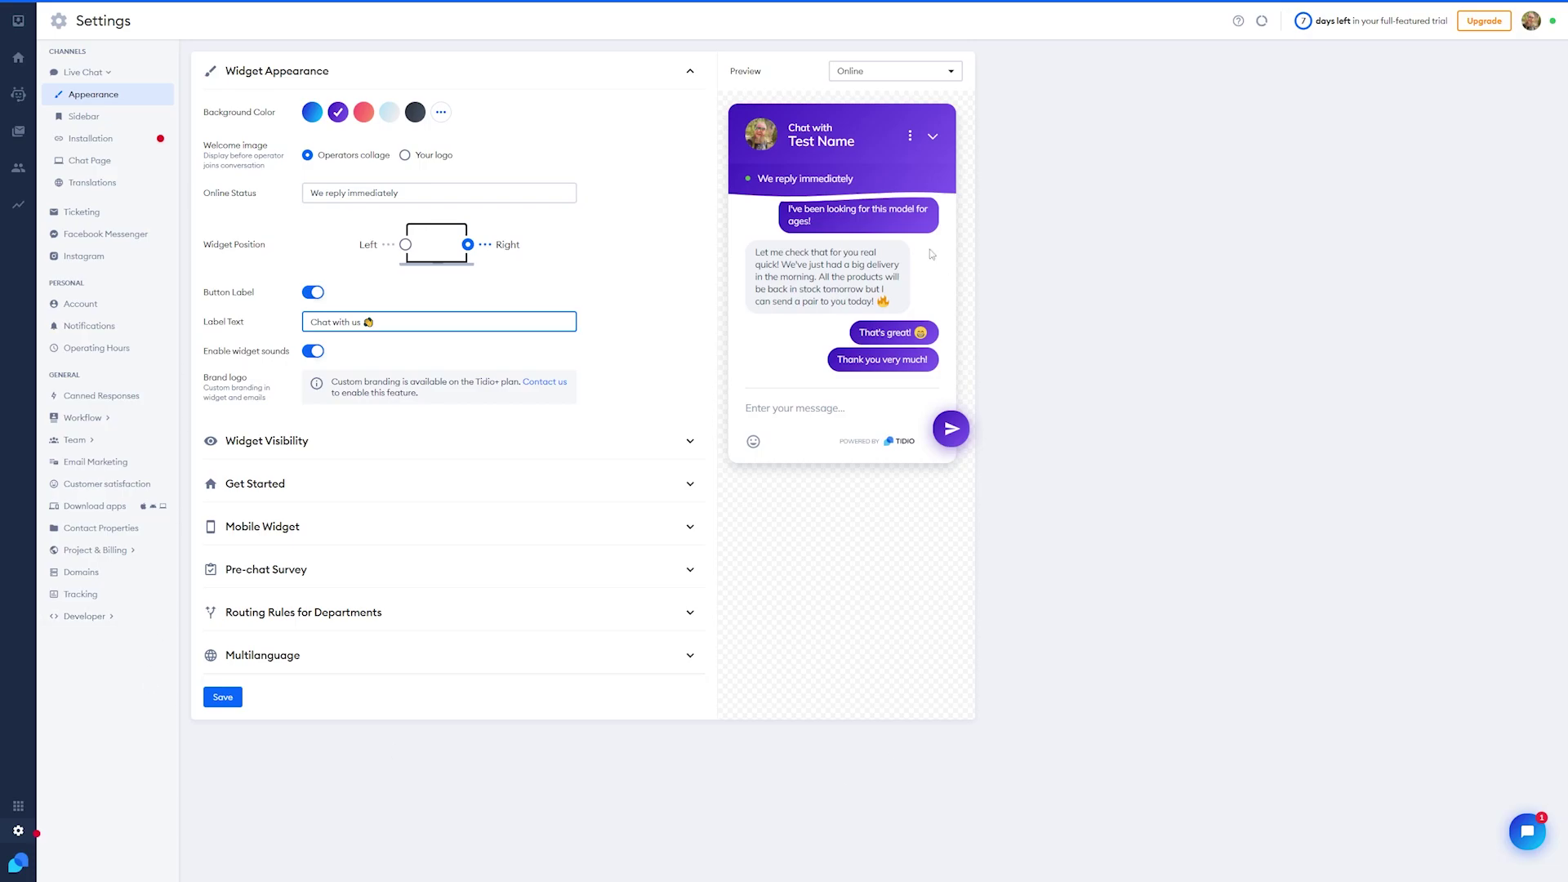
click(98, 395)
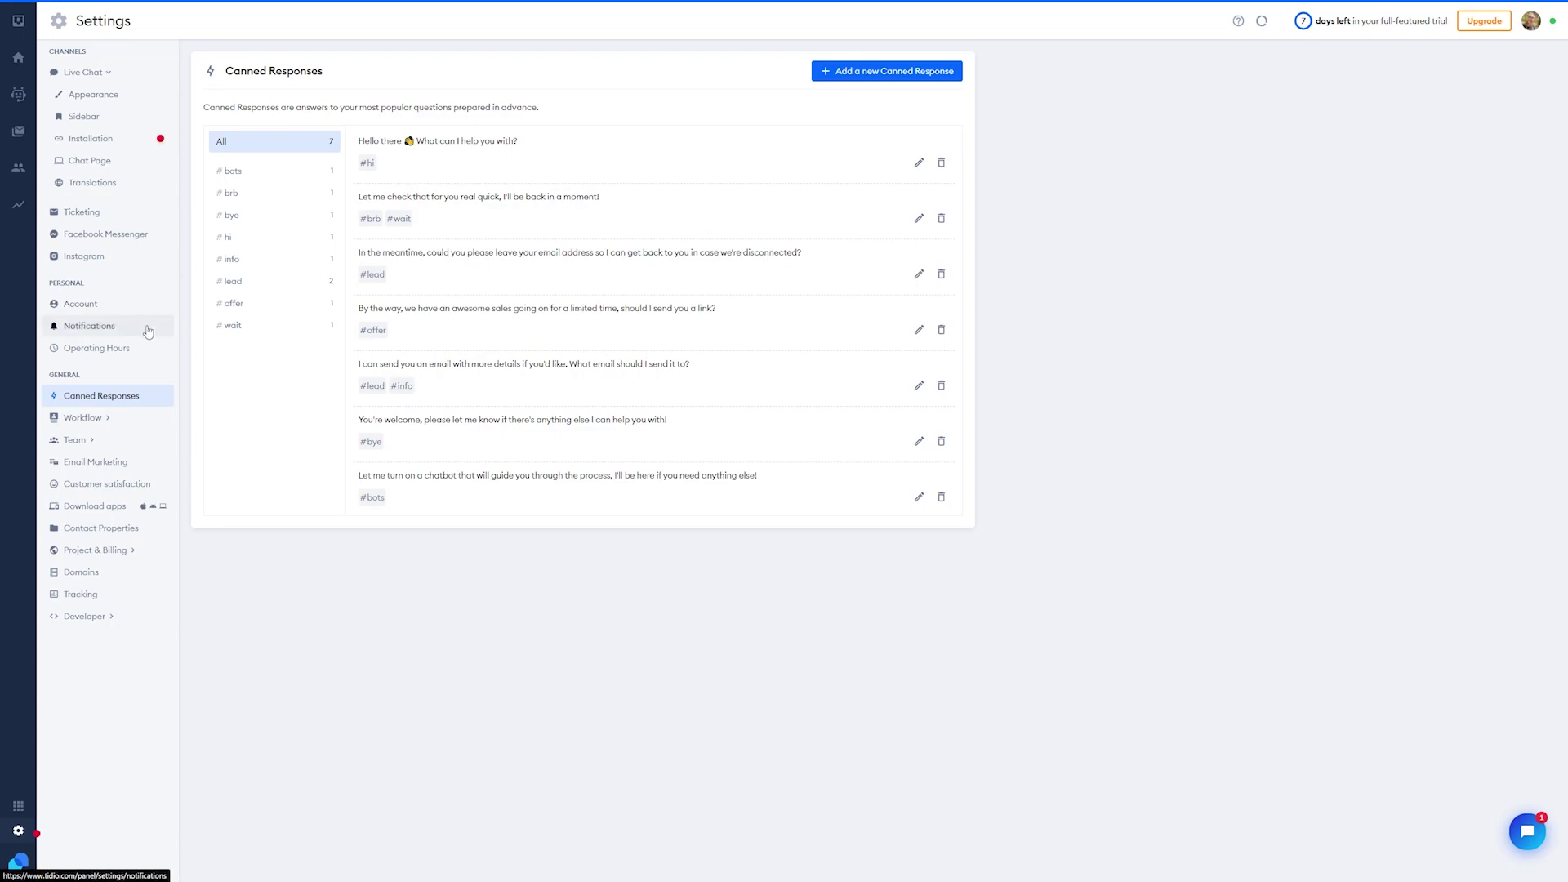
Open Notifications under Personal in the Settings sidebar.
click(145, 329)
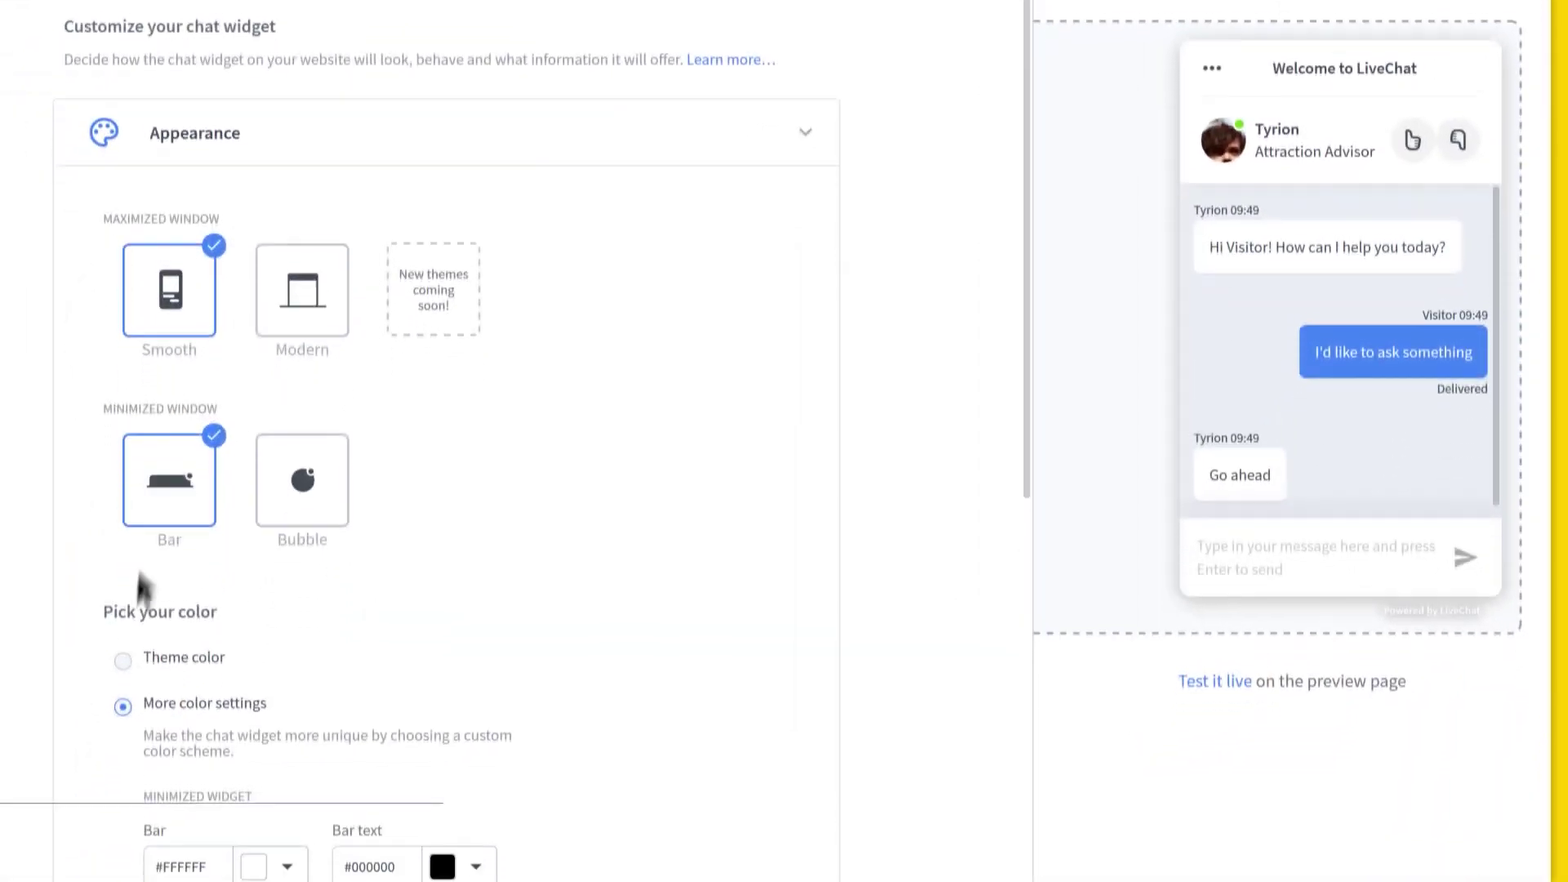
Choose the red preset Theme color for the chat widget, then go to the Chats view.
click(123, 651)
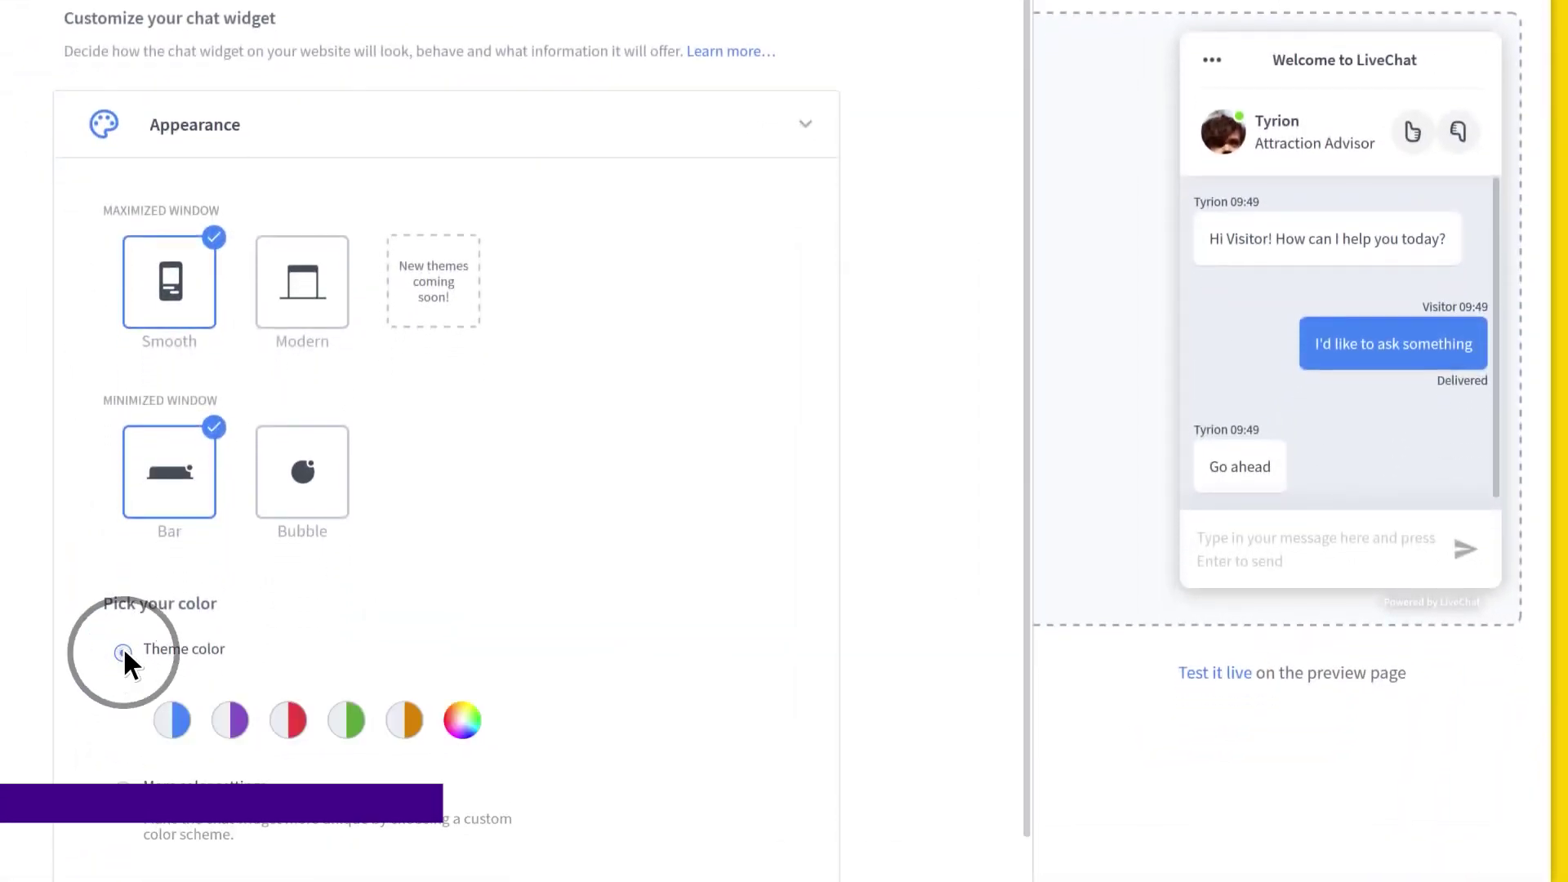
click(290, 717)
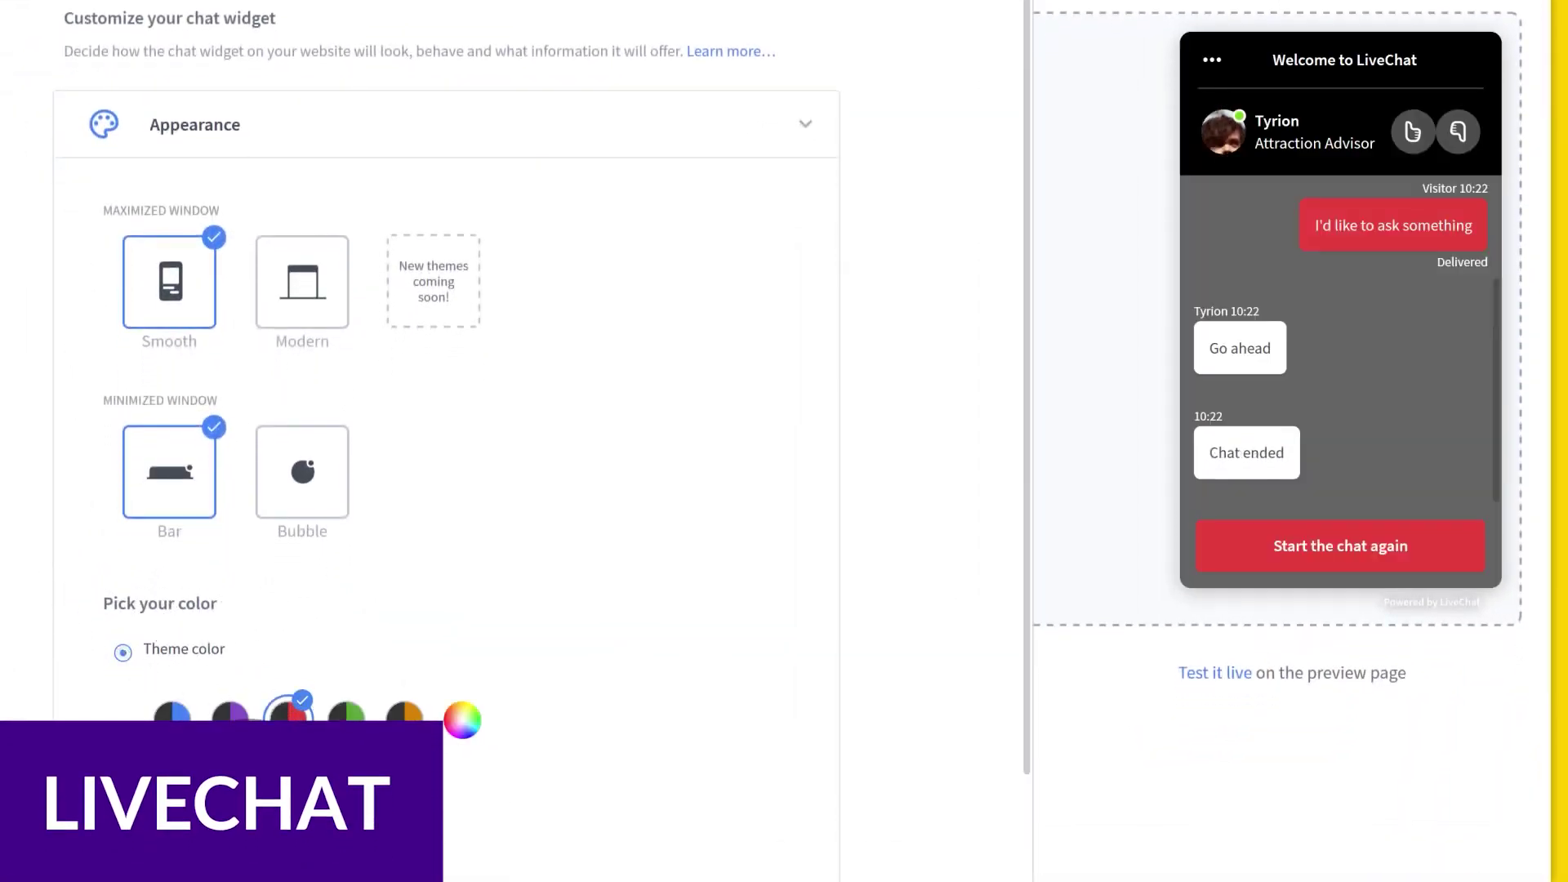
click(64, 79)
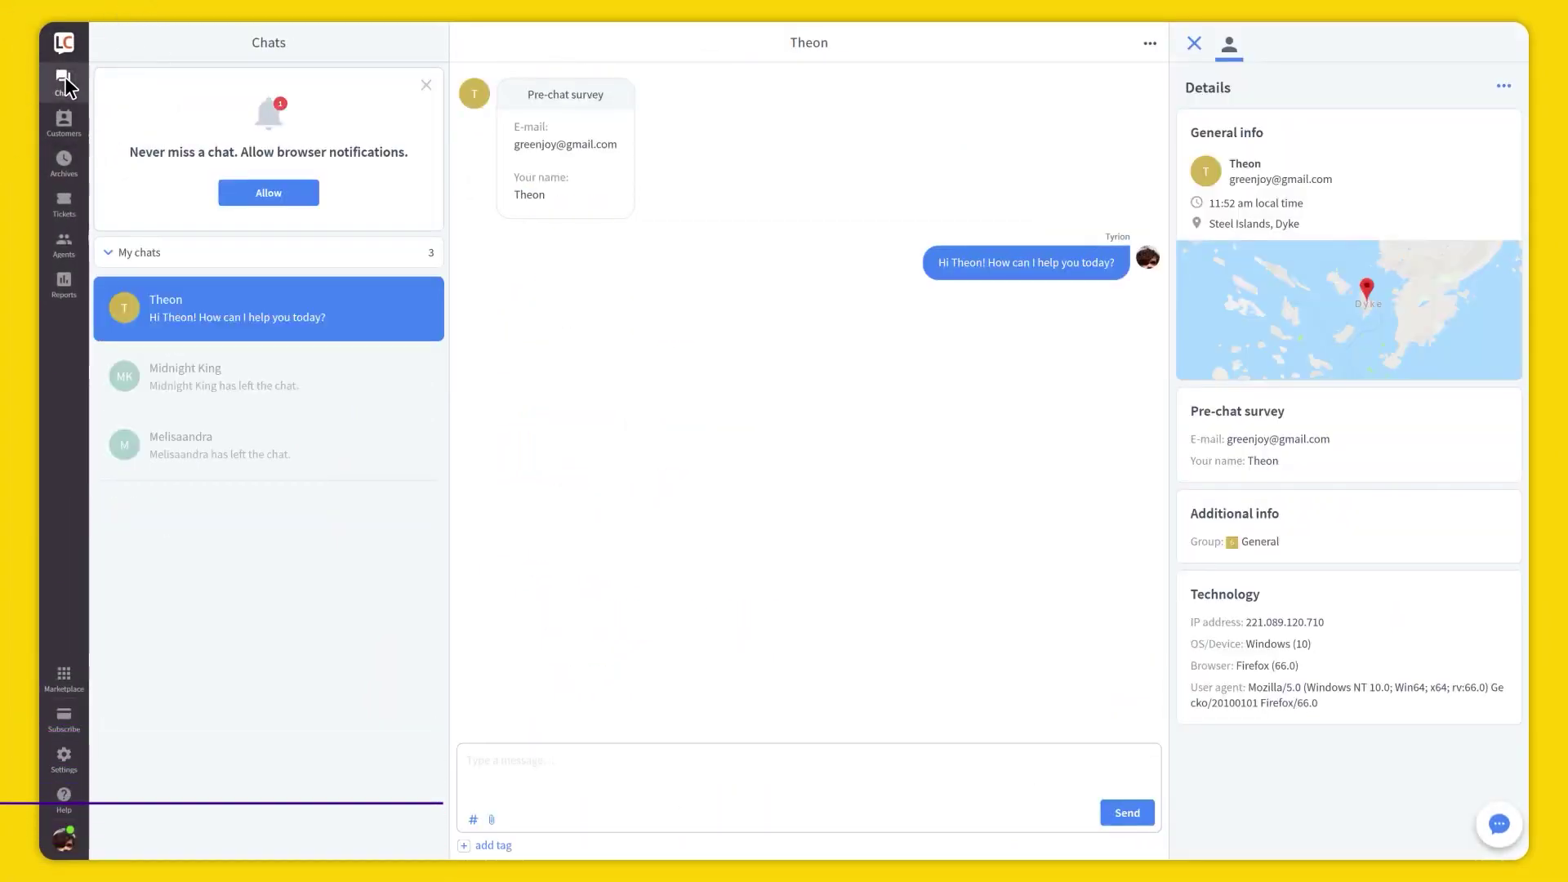